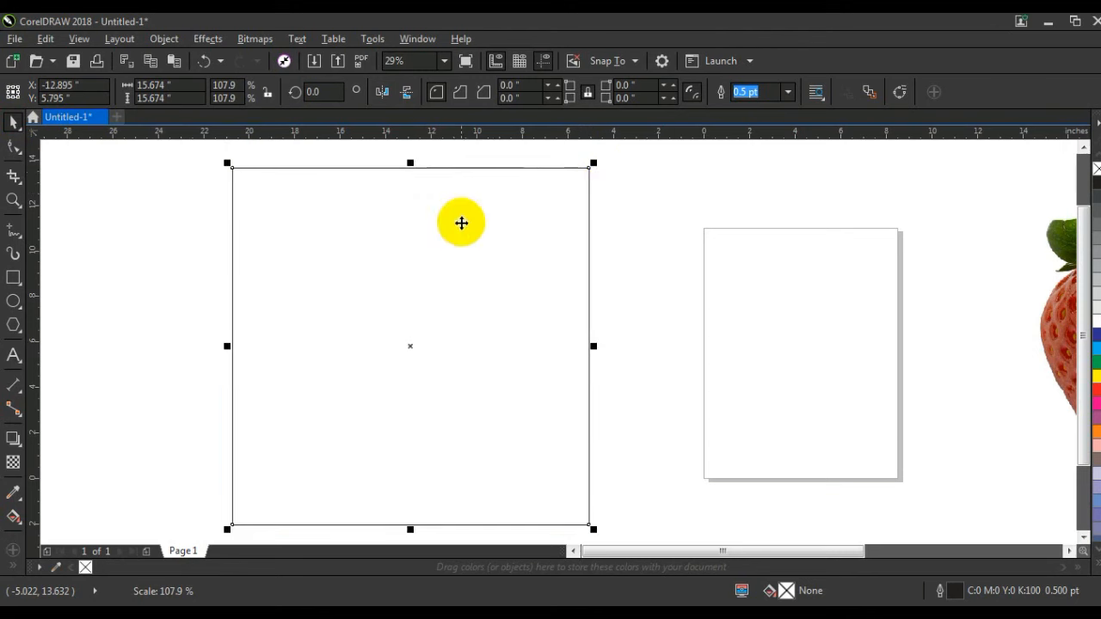
# - Fill the large square with red and give it an elliptical fountain fill with a white centre
pyautogui.click(1094, 568)
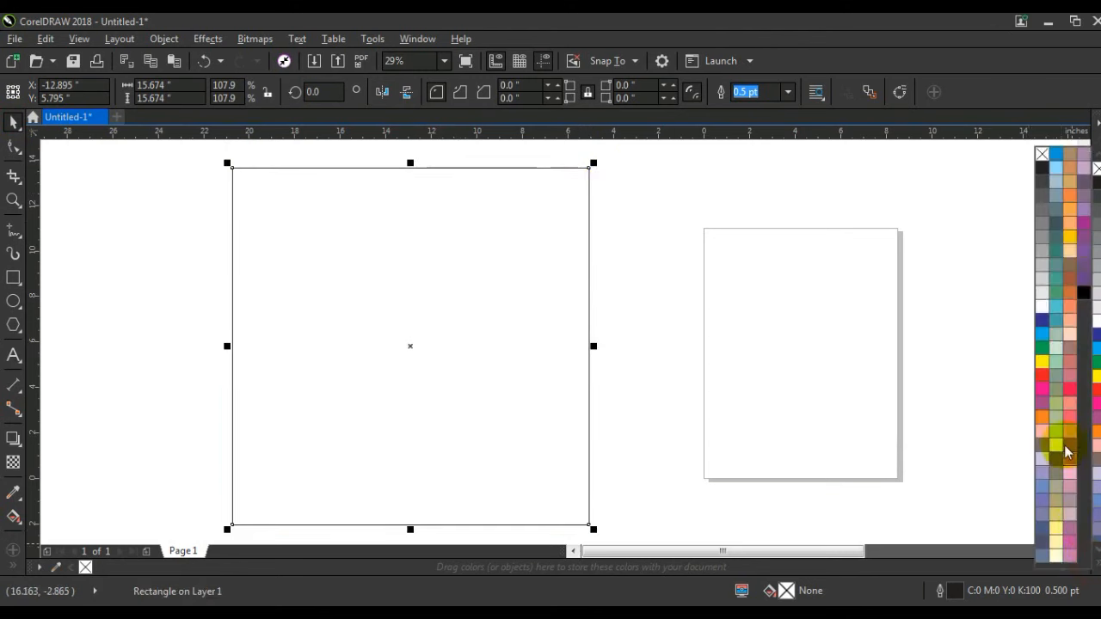
pyautogui.click(1021, 383)
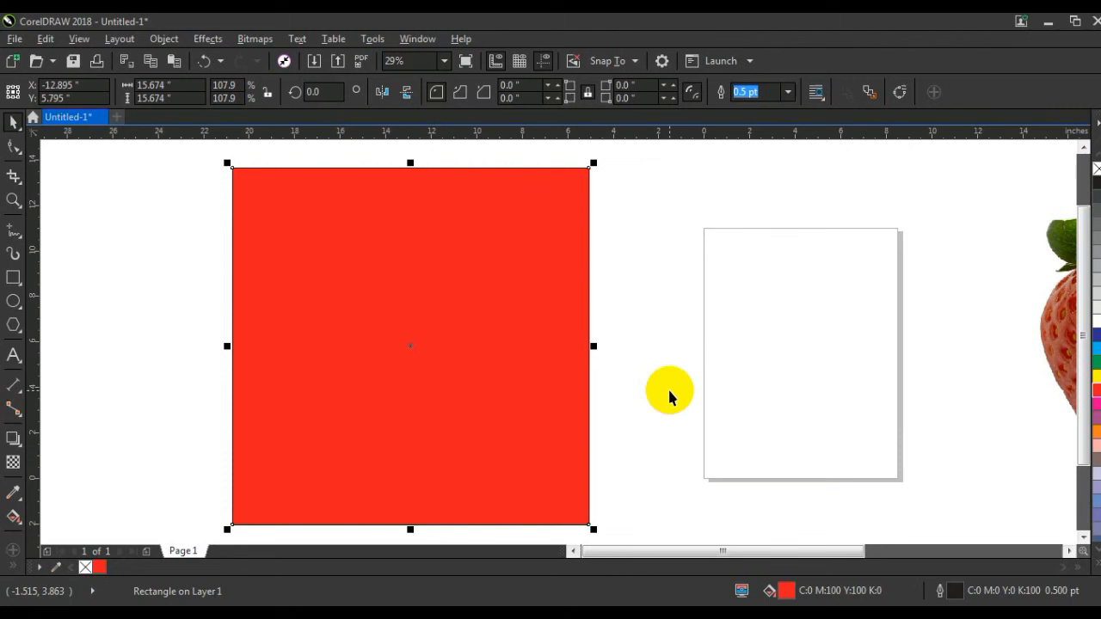
pyautogui.click(13, 518)
pyautogui.moveTo(385, 268); pyautogui.dragTo(418, 433)
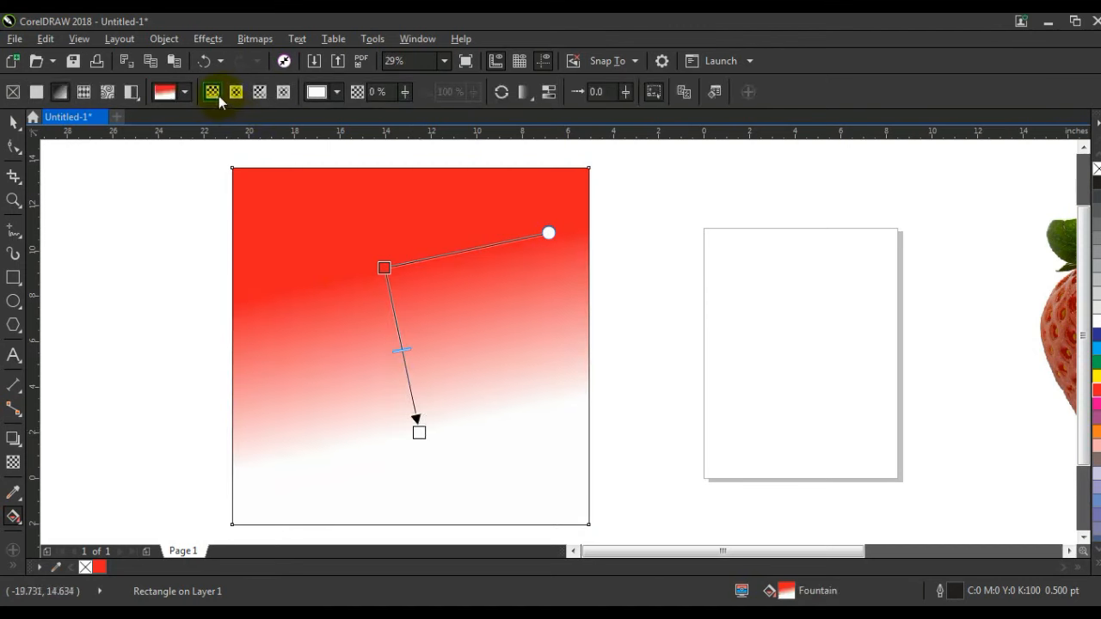
pyautogui.click(236, 92)
# - Adjust the fountain fill's centre, midpoint and radius so the white glow sits mid-square and fades to red near the edges
pyautogui.moveTo(421, 444); pyautogui.dragTo(446, 502)
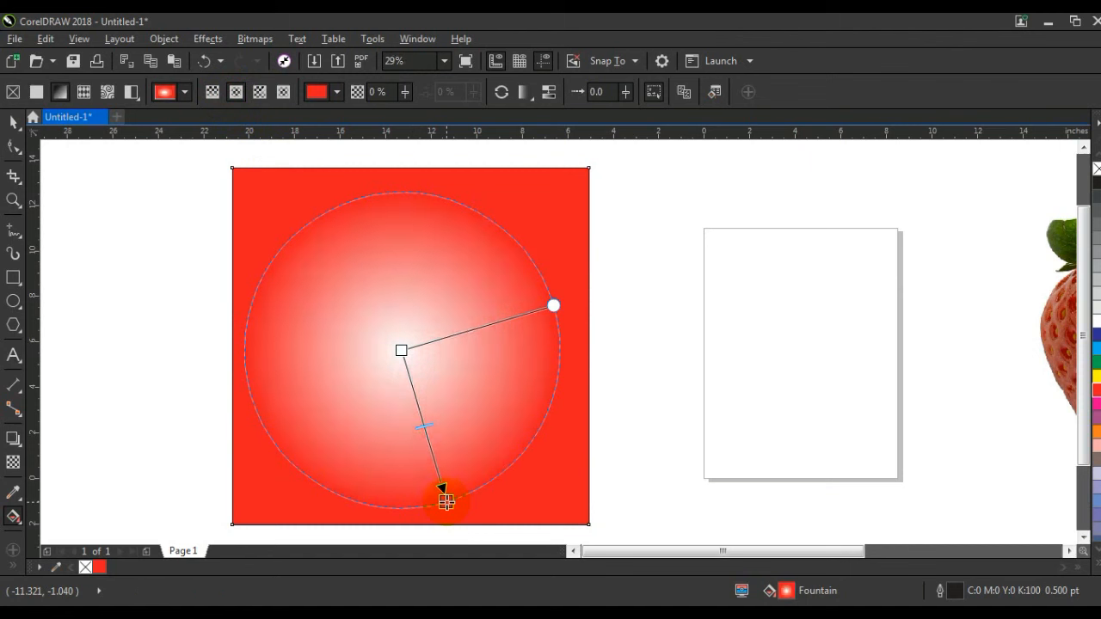
pyautogui.moveTo(401, 351); pyautogui.dragTo(409, 351)
pyautogui.moveTo(427, 429); pyautogui.dragTo(432, 446)
pyautogui.moveTo(447, 502); pyautogui.dragTo(451, 513)
pyautogui.click(14, 124)
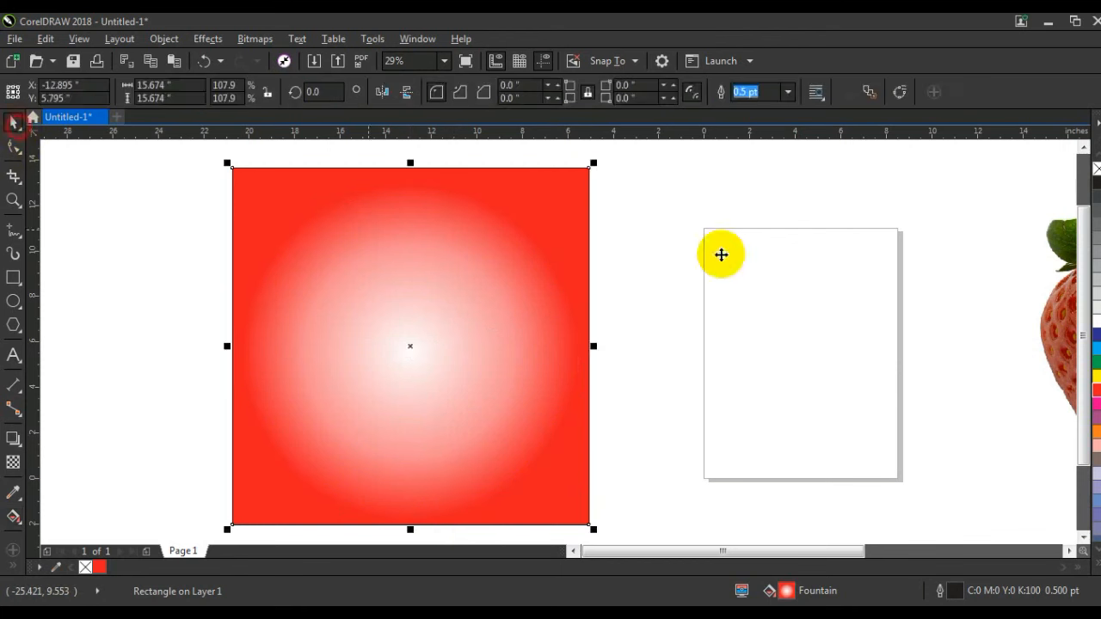
# - Move the strawberry picture onto the red square, scale it down to about 74.5% and centre it
pyautogui.click(865, 266)
pyautogui.moveTo(1041, 332); pyautogui.dragTo(299, 324)
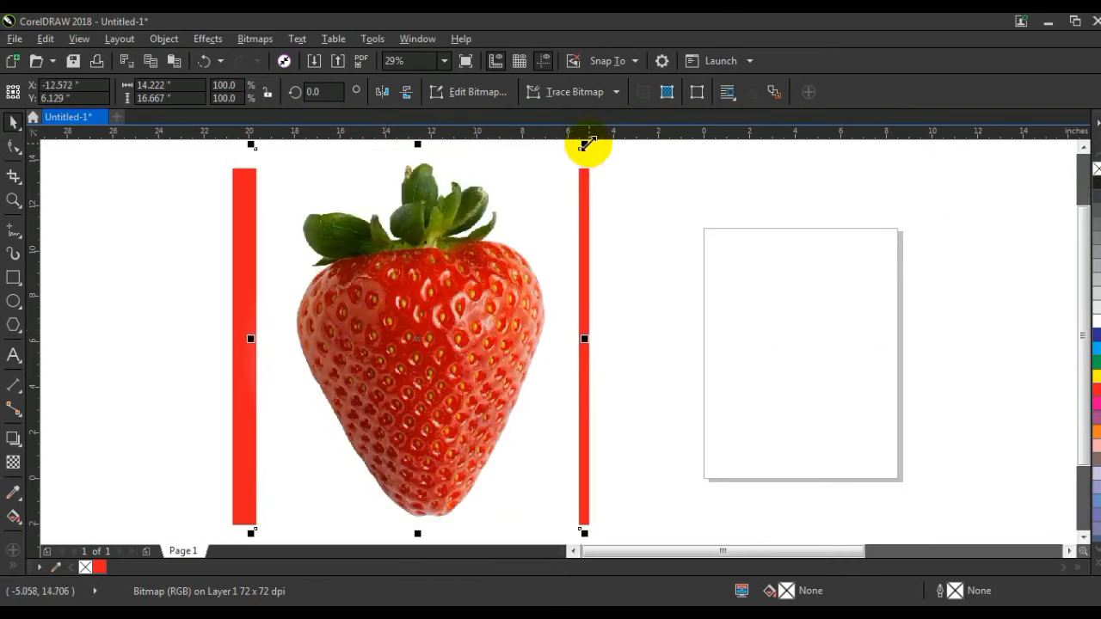
pyautogui.moveTo(585, 145); pyautogui.dragTo(543, 191)
pyautogui.moveTo(479, 321); pyautogui.dragTo(468, 325)
pyautogui.click(646, 352)
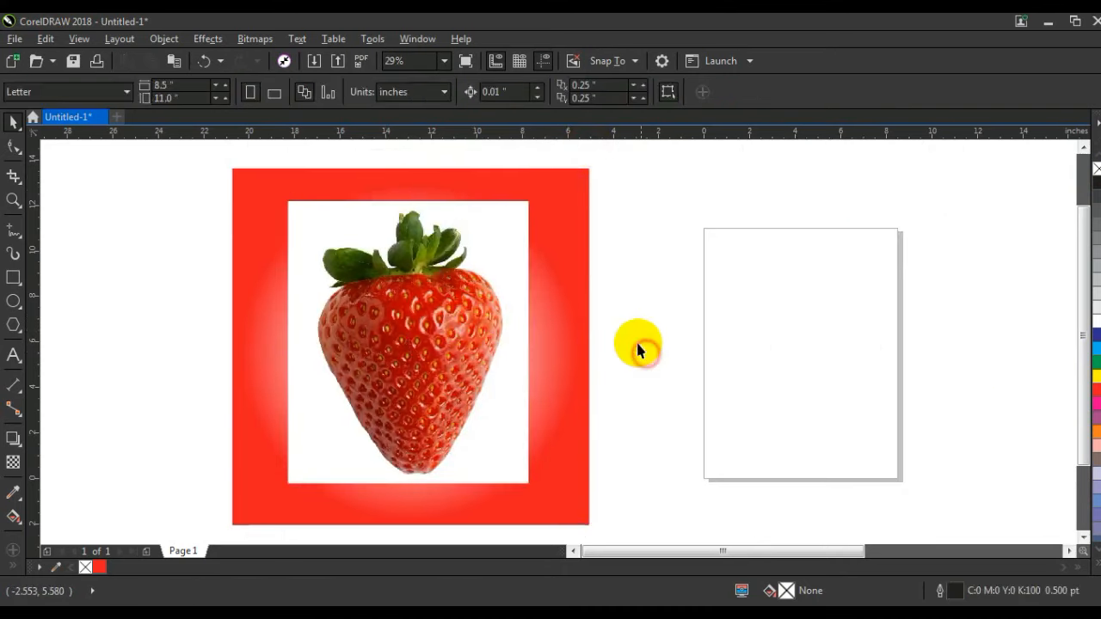
# - Trace the top and right leaves of the strawberry with a path of straight segments just inside their edges
pyautogui.click(14, 199)
pyautogui.moveTo(295, 200); pyautogui.dragTo(529, 307)
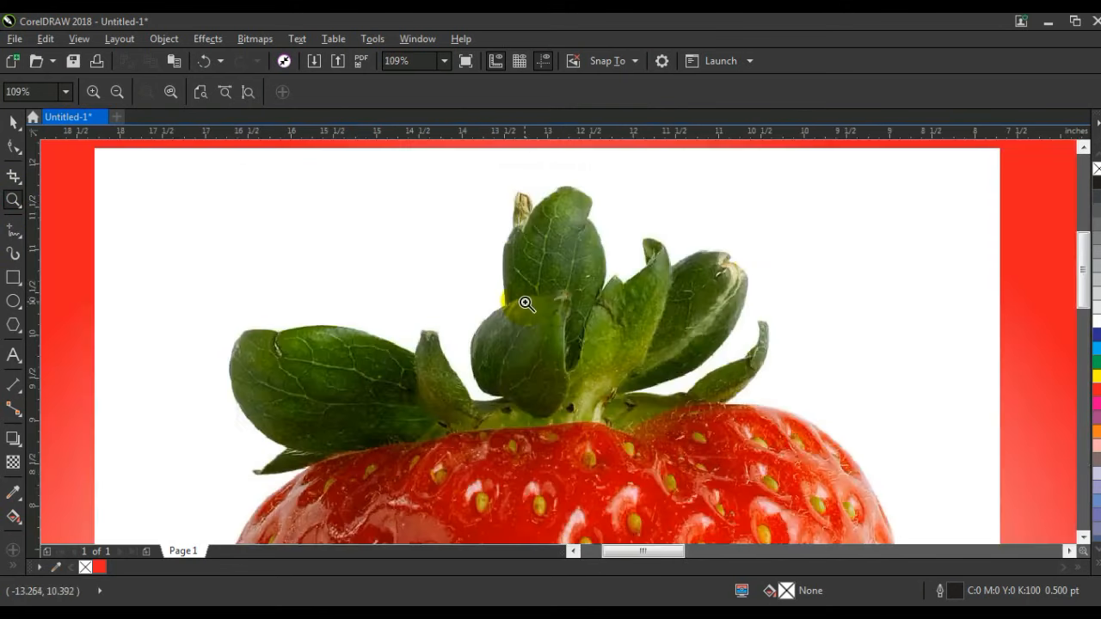
pyautogui.click(9, 231)
pyautogui.click(524, 209)
pyautogui.click(587, 219)
pyautogui.click(598, 296)
pyautogui.click(616, 274)
pyautogui.click(620, 286)
pyautogui.click(646, 266)
pyautogui.click(667, 268)
pyautogui.click(729, 262)
pyautogui.click(723, 334)
pyautogui.click(685, 394)
pyautogui.click(761, 348)
pyautogui.click(722, 410)
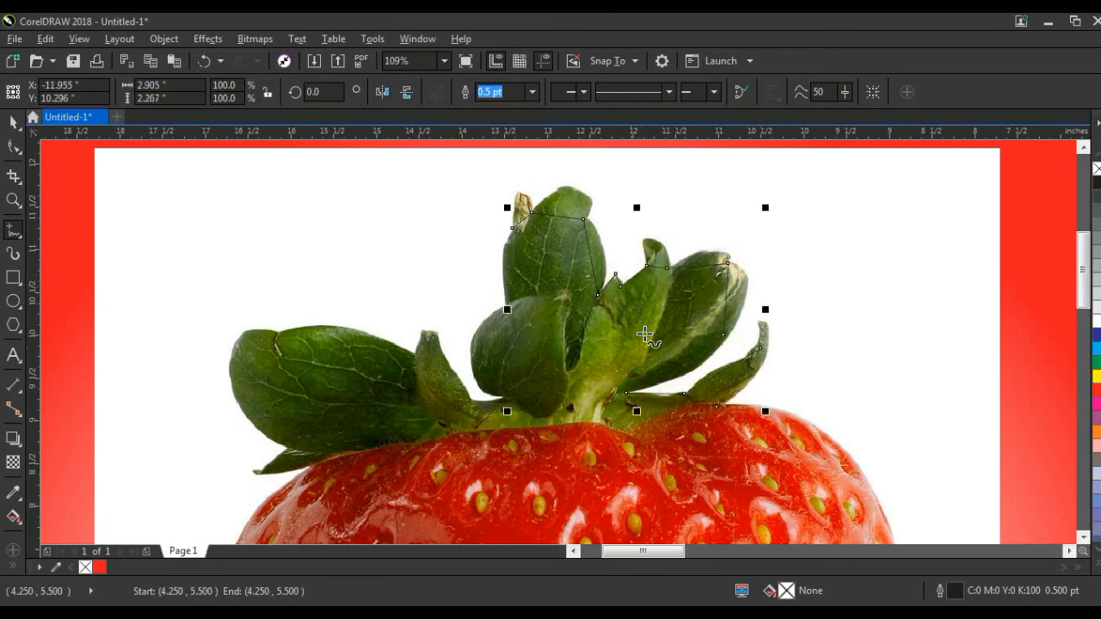
# - Give the traced path a 4.0 pt yellow outline
pyautogui.click(531, 91)
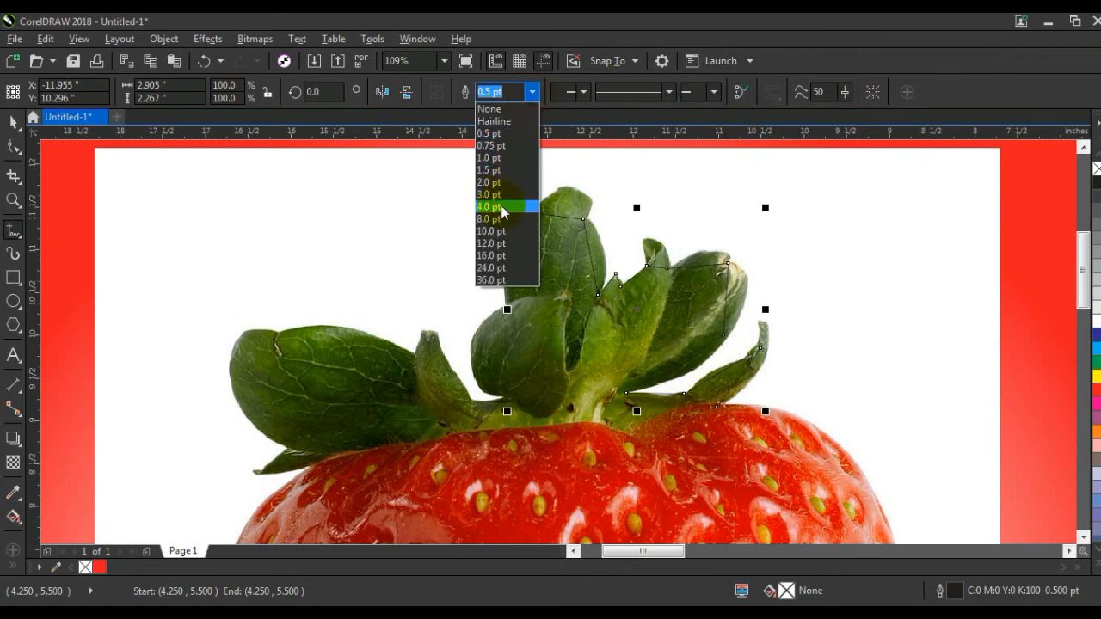
pyautogui.click(504, 207)
pyautogui.rightClick(1096, 376)
# - Continue the path around the centre and left leaves down to the leaf tip where the fruit begins
pyautogui.click(508, 303)
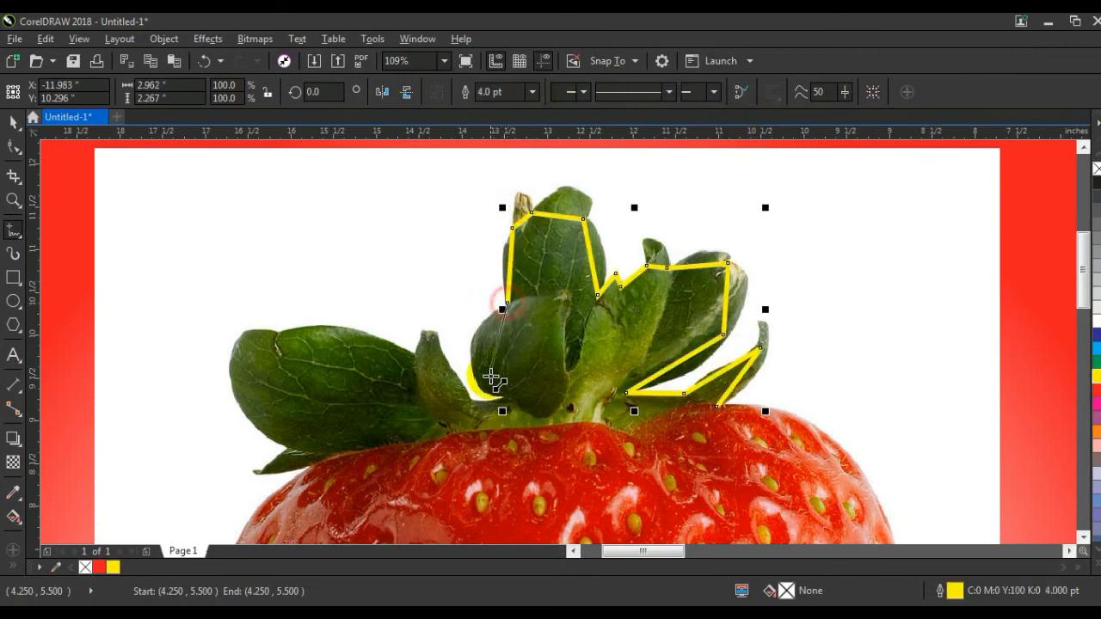
pyautogui.click(507, 395)
pyautogui.click(468, 401)
pyautogui.doubleClick(425, 327)
pyautogui.doubleClick(417, 357)
pyautogui.doubleClick(281, 335)
pyautogui.doubleClick(246, 332)
pyautogui.click(244, 332)
pyautogui.doubleClick(292, 446)
pyautogui.doubleClick(264, 469)
pyautogui.hotkey('ctrl', 'z')
pyautogui.hotkey('ctrl', 'z')
pyautogui.click(244, 332)
pyautogui.click(291, 447)
pyautogui.click(258, 472)
# - Trace the fruit's body with straight segments around its lower end and close the path at the right leaf
pyautogui.click(12, 201)
pyautogui.press('F4')
pyautogui.moveTo(238, 250); pyautogui.dragTo(621, 481)
pyautogui.click(12, 229)
pyautogui.click(367, 309)
pyautogui.click(464, 482)
pyautogui.click(576, 486)
pyautogui.click(663, 289)
pyautogui.click(588, 174)
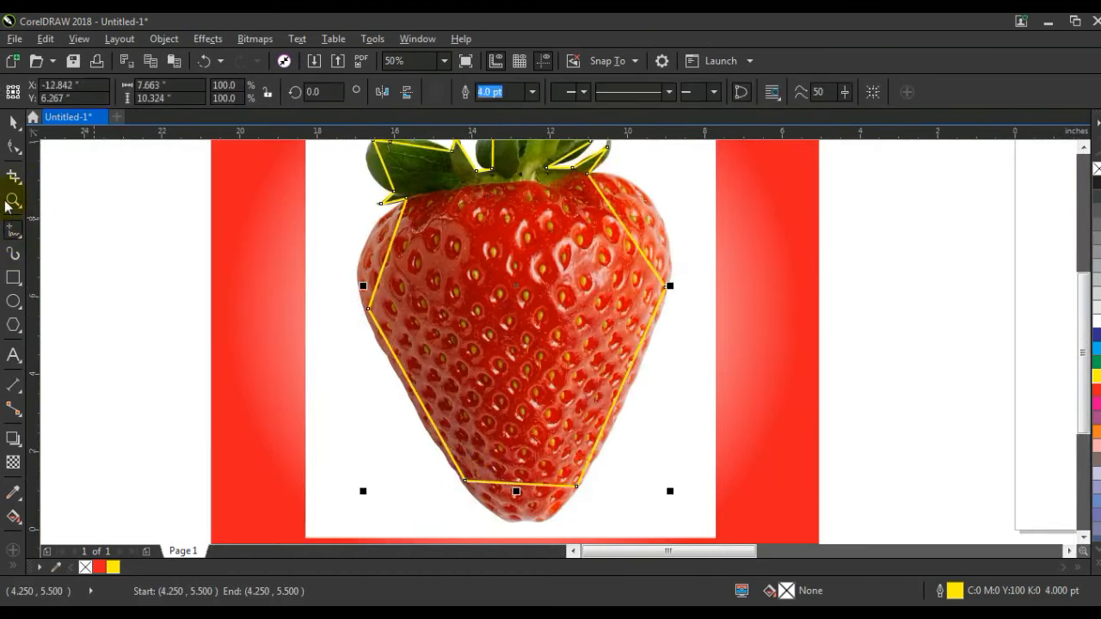
# - Convert all segments of the closed strawberry path to curves
pyautogui.click(14, 147)
pyautogui.hotkey('shift', 'F2')
pyautogui.scroll(-2, 497, 267)
pyautogui.hotkey('shift', 'F2')
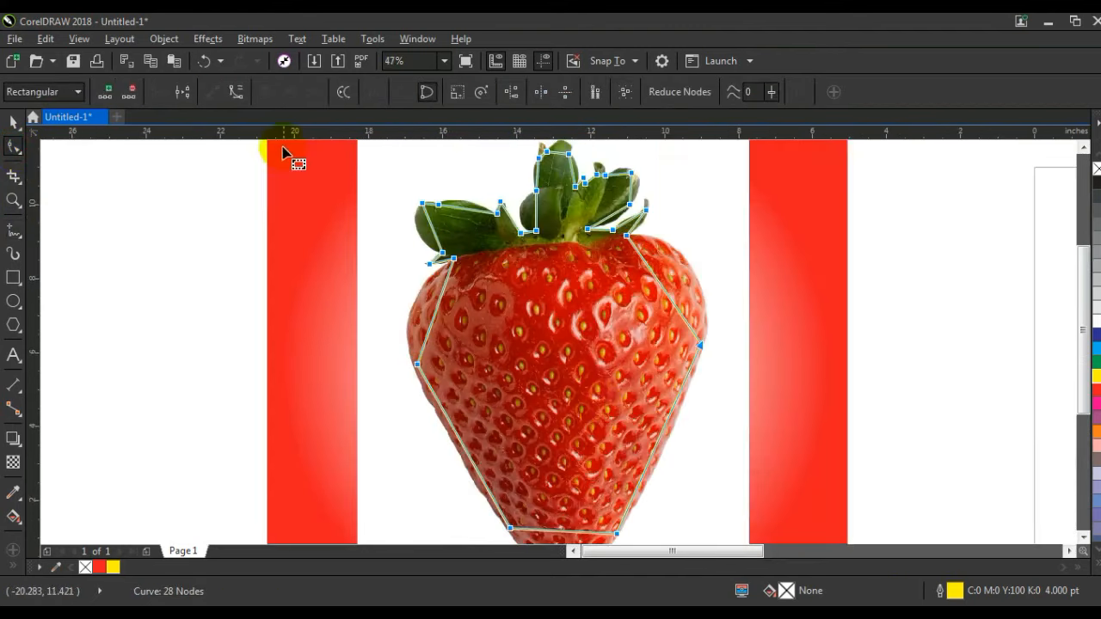
pyautogui.click(234, 92)
# - Bend the path segments along the fruit's upper left side, the left leaf and the small centre leaf to follow their edges
pyautogui.click(14, 199)
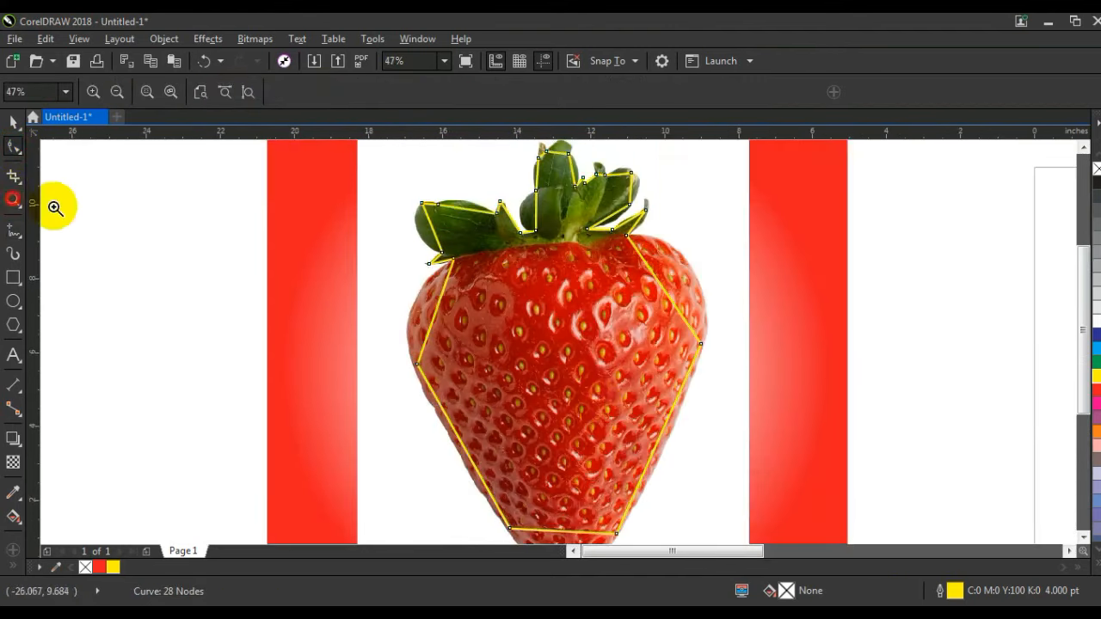
pyautogui.click(434, 318)
pyautogui.moveTo(518, 353); pyautogui.dragTo(489, 345)
pyautogui.click(1083, 151)
pyautogui.click(1084, 151)
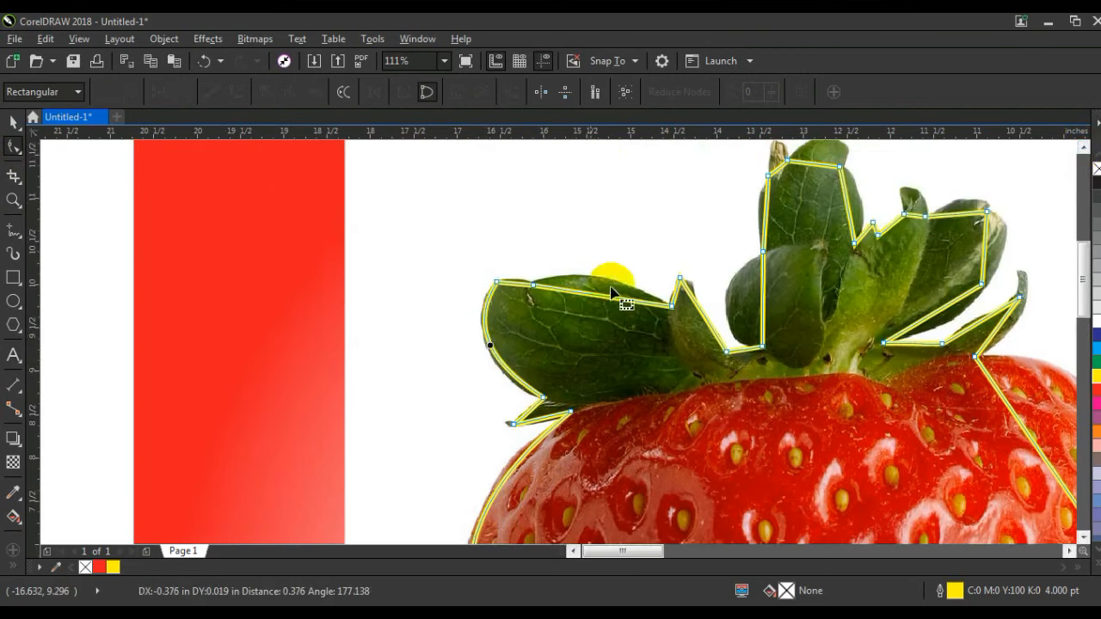
pyautogui.moveTo(591, 296); pyautogui.dragTo(590, 279)
pyautogui.moveTo(762, 314); pyautogui.dragTo(719, 301)
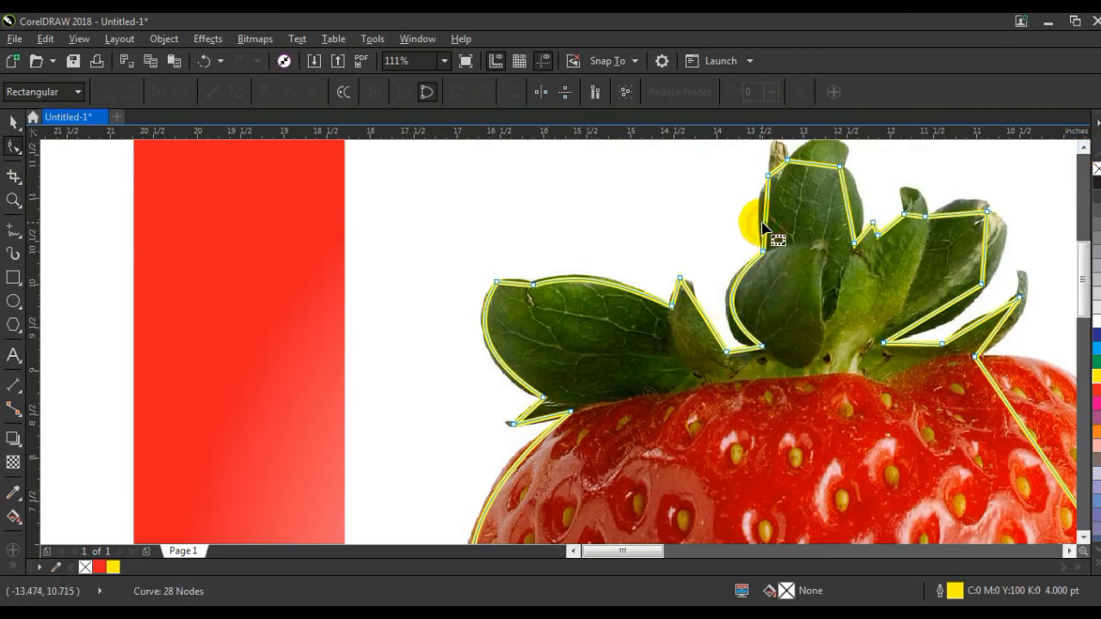
# - Bend the path segments around the top leaf and the right leaves to match their outlines
pyautogui.moveTo(765, 229); pyautogui.dragTo(762, 227)
pyautogui.moveTo(848, 211); pyautogui.dragTo(859, 205)
pyautogui.moveTo(816, 164); pyautogui.dragTo(823, 156)
pyautogui.moveTo(915, 215); pyautogui.dragTo(961, 204)
pyautogui.moveTo(984, 246); pyautogui.dragTo(1003, 245)
pyautogui.moveTo(948, 310); pyautogui.dragTo(1002, 331)
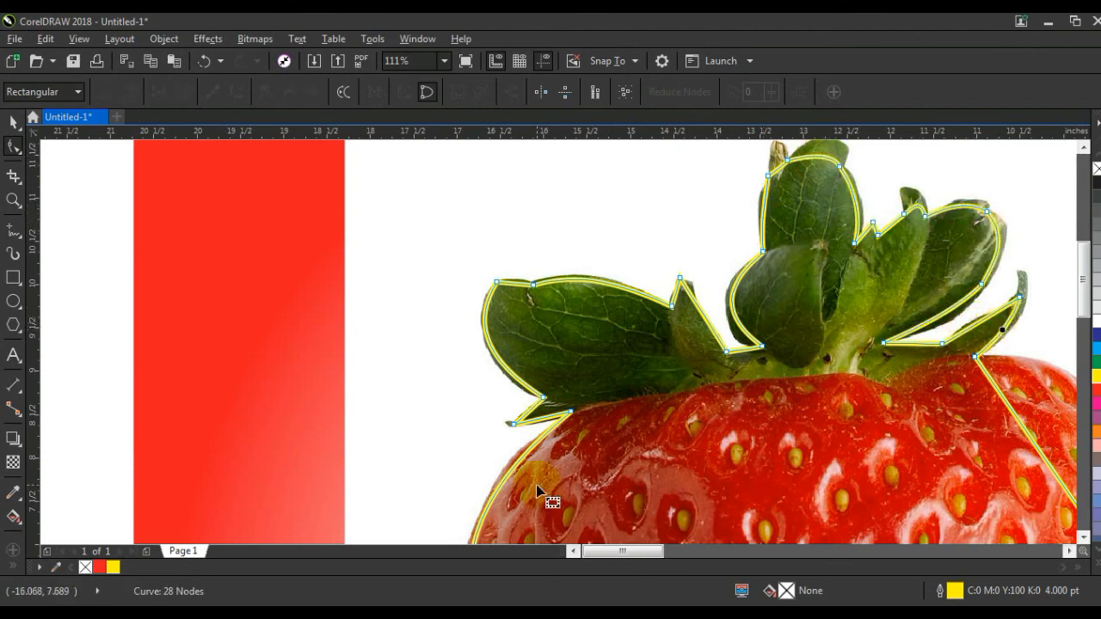
# - Bend the path segments along both sides of the fruit's body to match its contour
pyautogui.scroll(-3, 589, 352)
pyautogui.moveTo(669, 292); pyautogui.dragTo(691, 266)
pyautogui.moveTo(662, 434)
pyautogui.mouseDown()
pyautogui.moveTo(678, 433)
pyautogui.moveTo(669, 428)
pyautogui.mouseUp()
pyautogui.moveTo(458, 432); pyautogui.dragTo(450, 427)
# - Bend the bottom segment of the path around the strawberry's tip
pyautogui.click(13, 201)
pyautogui.moveTo(381, 446); pyautogui.dragTo(716, 552)
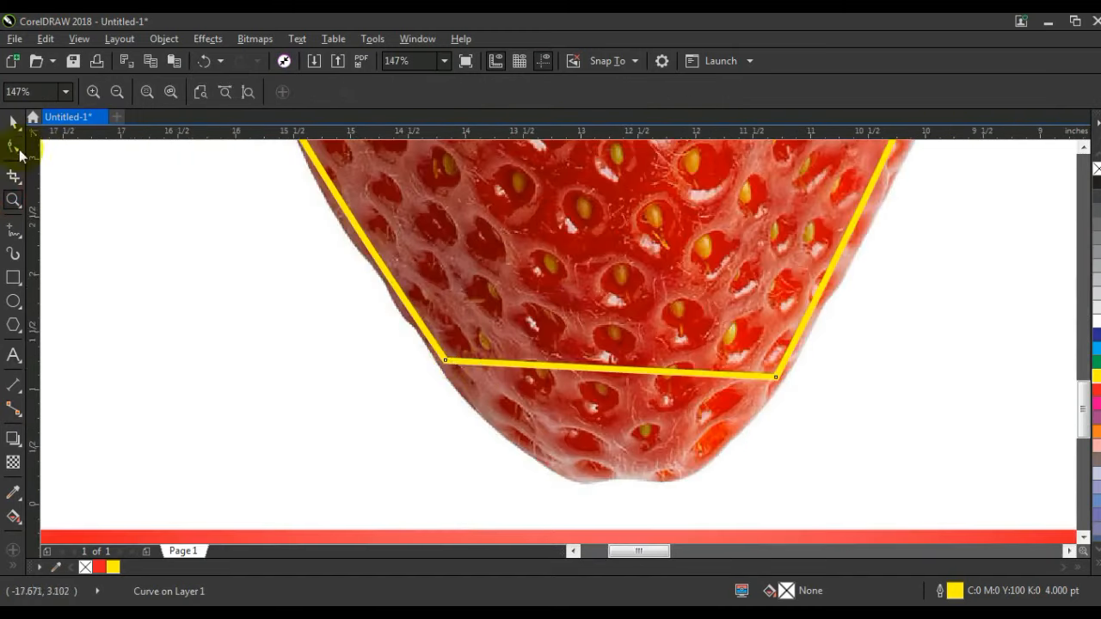
pyautogui.click(13, 146)
pyautogui.moveTo(680, 379); pyautogui.dragTo(707, 494)
pyautogui.moveTo(553, 368); pyautogui.dragTo(600, 465)
# - PowerClip the strawberry picture inside the traced yellow path
pyautogui.click(13, 200)
pyautogui.rightClick(595, 287)
pyautogui.rightClick(621, 321)
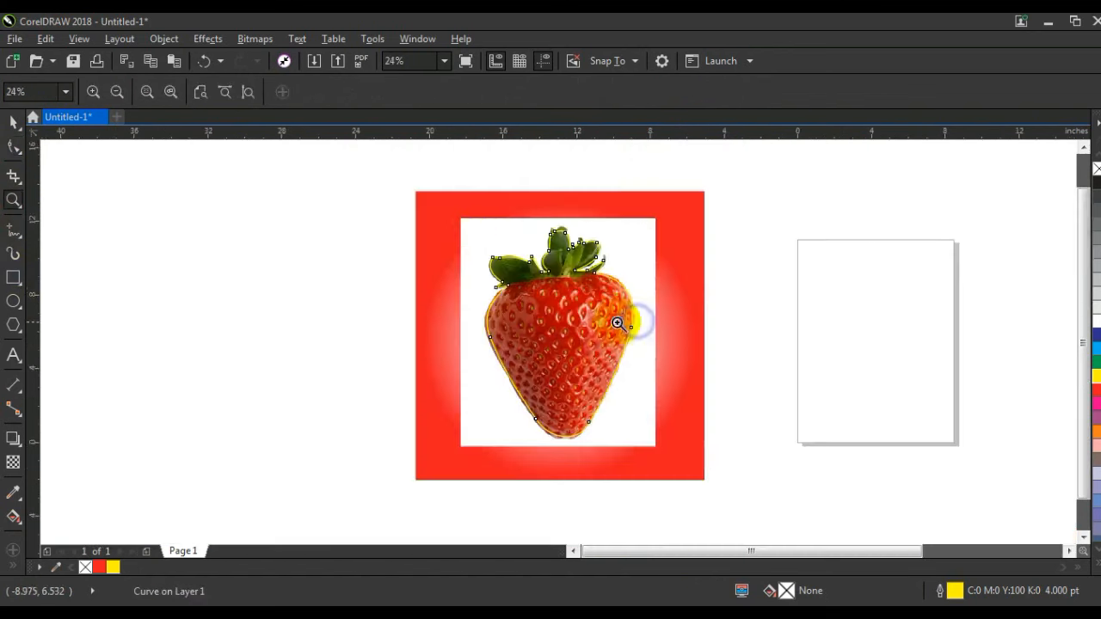
pyautogui.click(13, 123)
pyautogui.rightClick(654, 227)
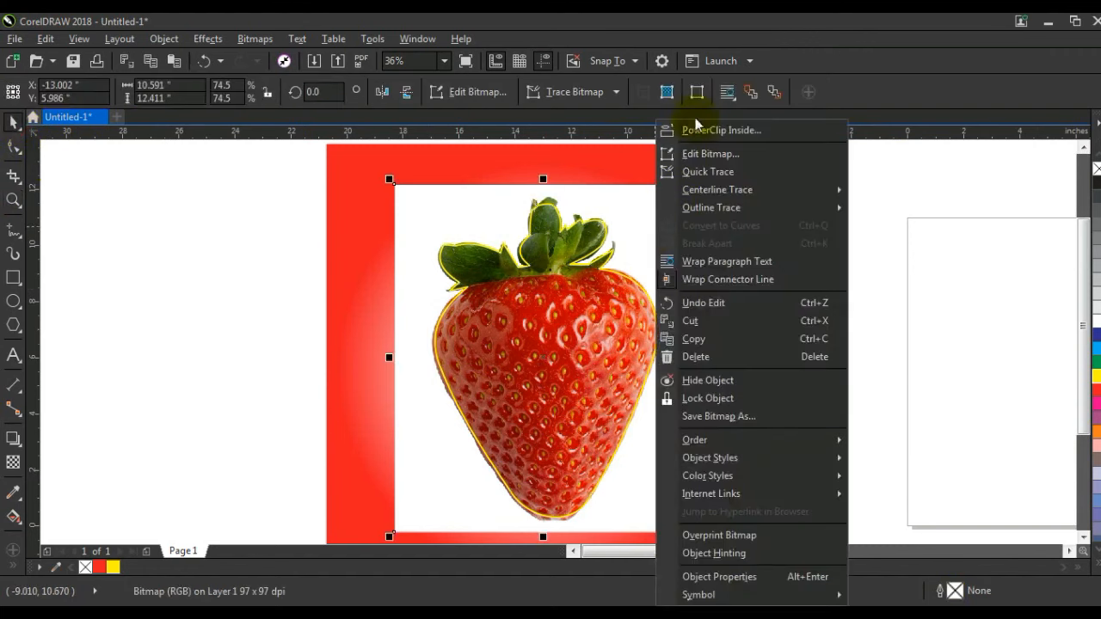
pyautogui.click(694, 130)
pyautogui.click(594, 223)
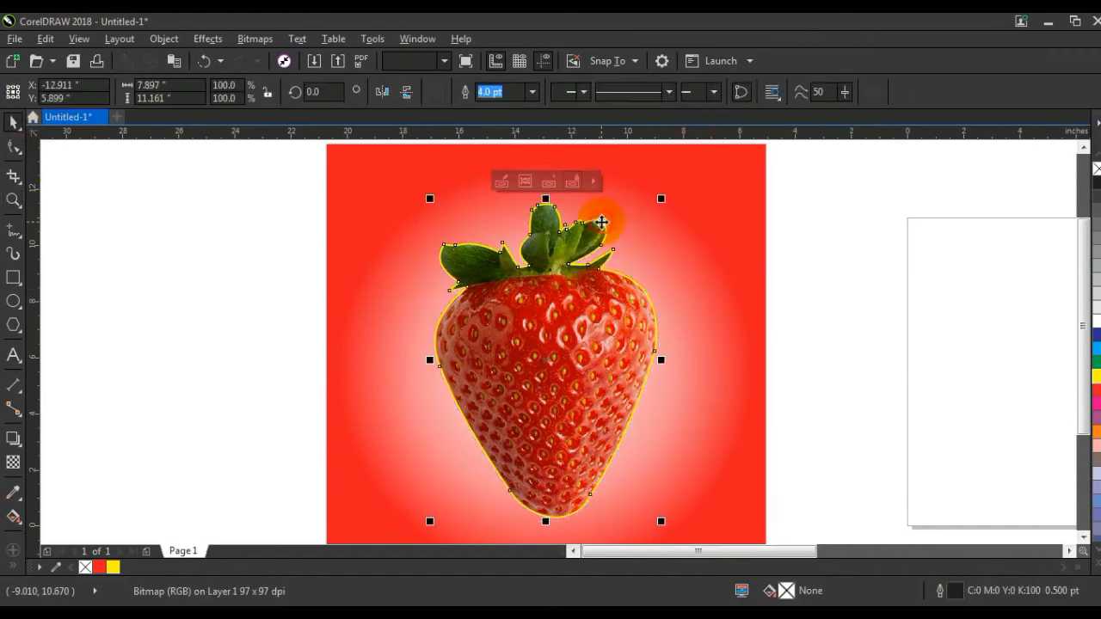
# - Remove the yellow outline from the clipped strawberry
pyautogui.rightClick(1094, 170)
pyautogui.click(970, 298)
pyautogui.click(670, 365)
pyautogui.keyDown('shift'); pyautogui.click(705, 373); pyautogui.keyUp('shift')
pyautogui.click(826, 387)
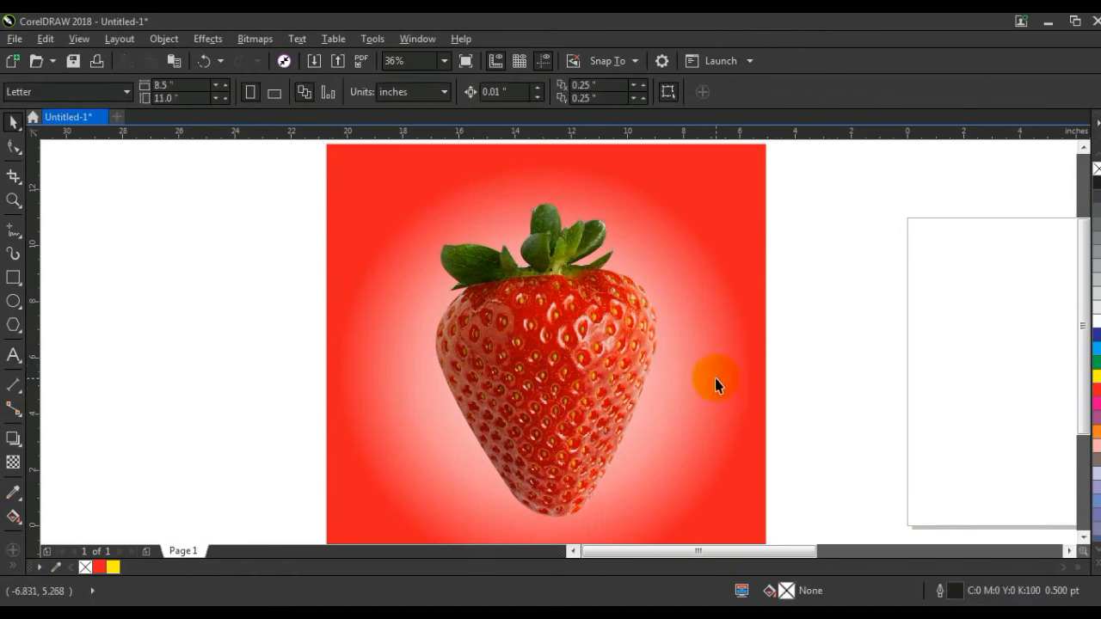
# - Draw a horizontal line about 9.6 inches long across the strawberry's middle and set its outline to 4.0 pt
pyautogui.click(13, 199)
pyautogui.moveTo(363, 241); pyautogui.dragTo(860, 524)
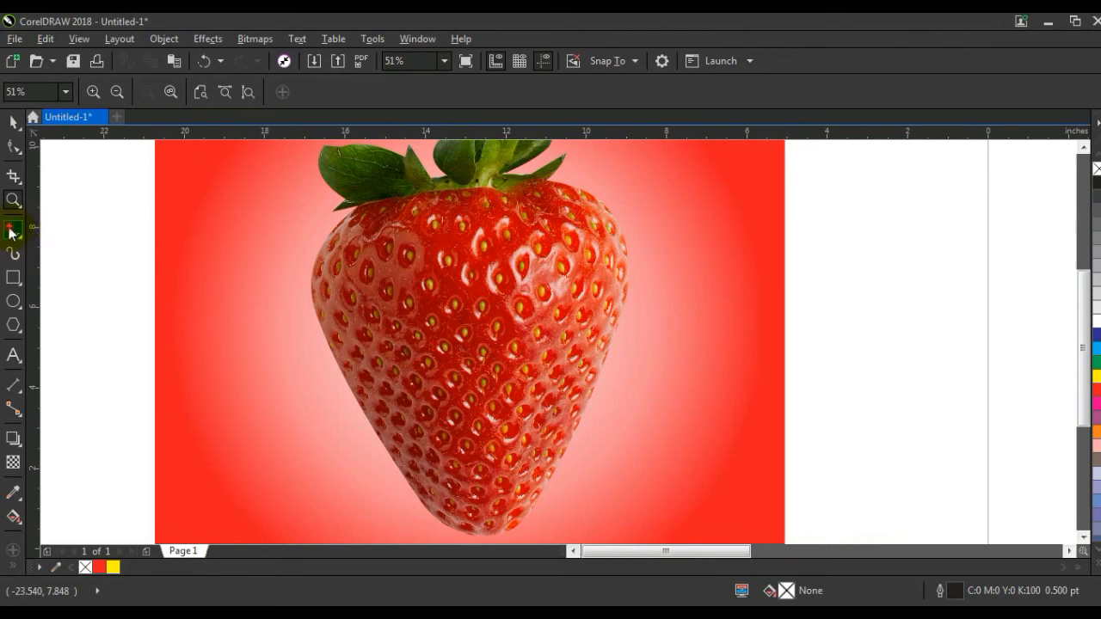
pyautogui.click(12, 230)
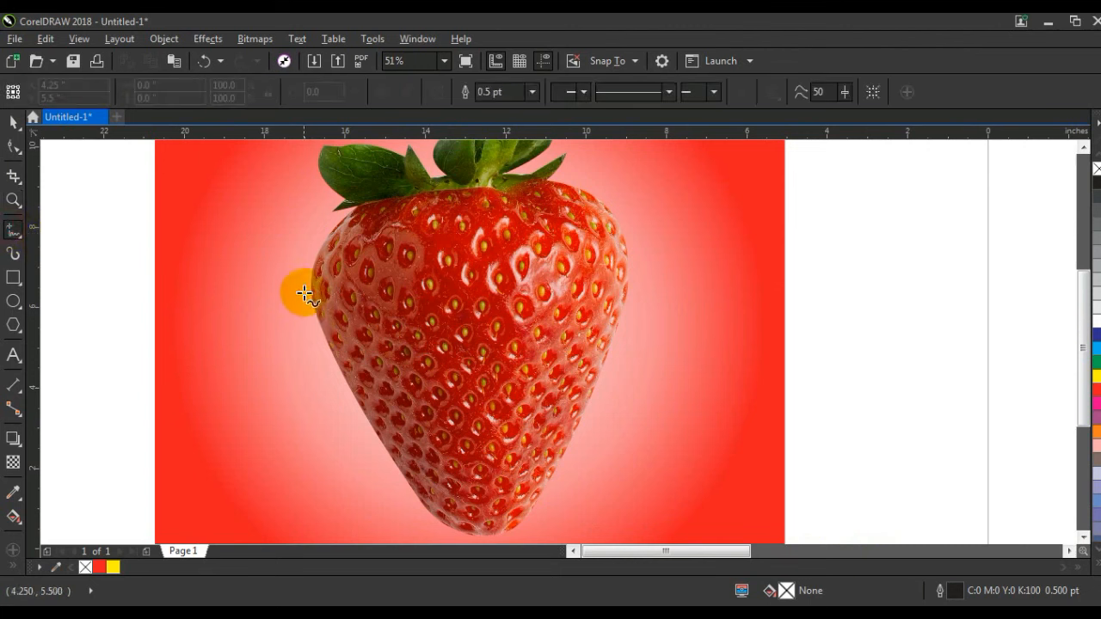
pyautogui.click(659, 288)
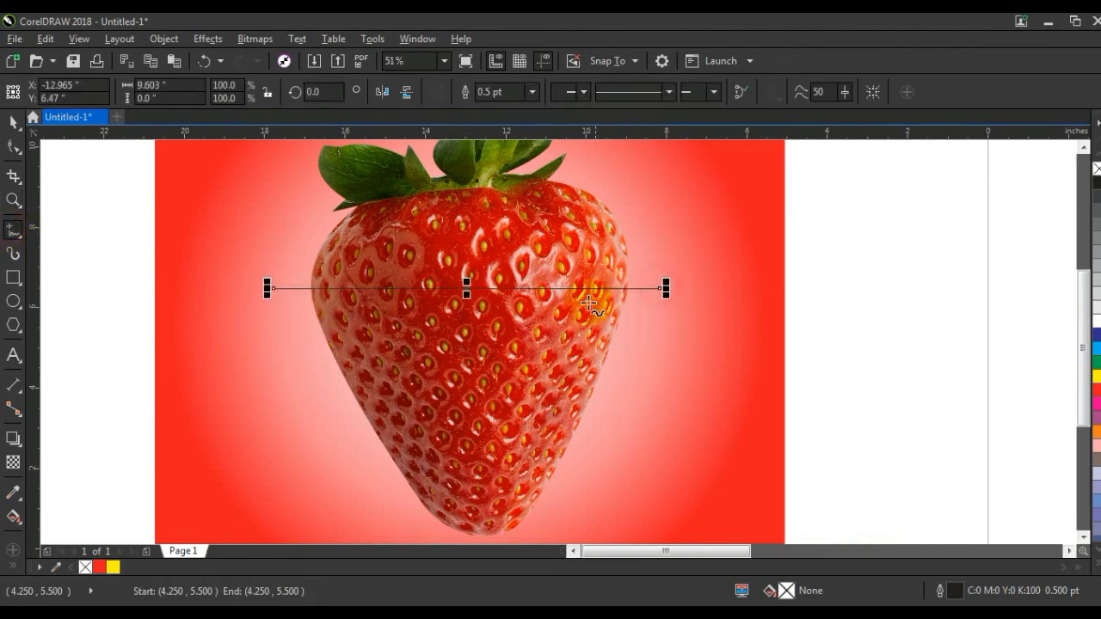
pyautogui.click(532, 92)
pyautogui.click(491, 196)
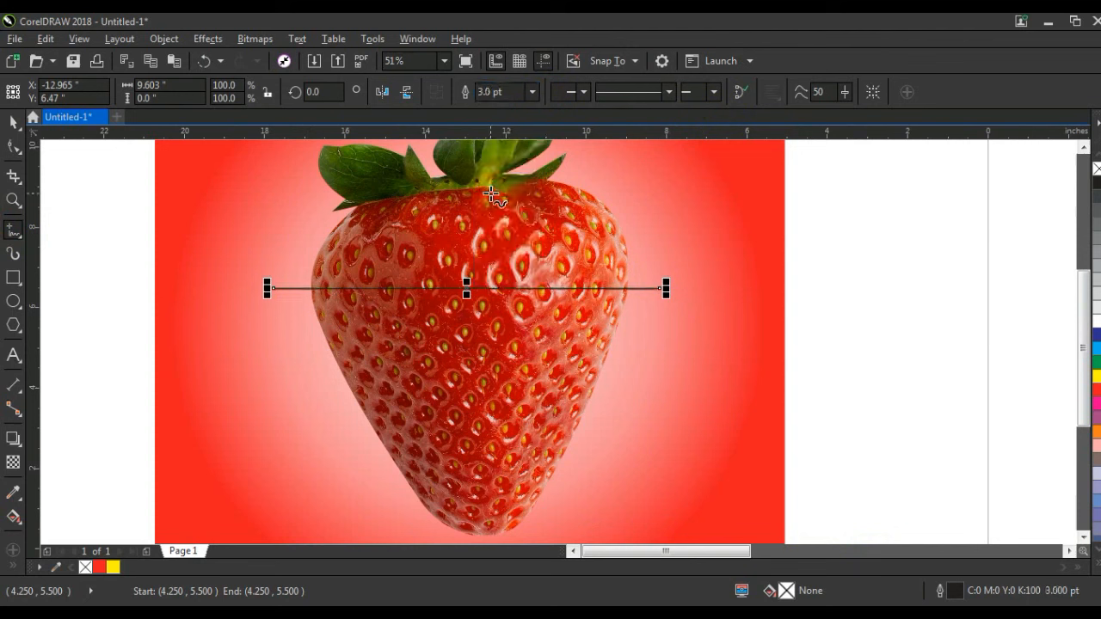
pyautogui.click(532, 92)
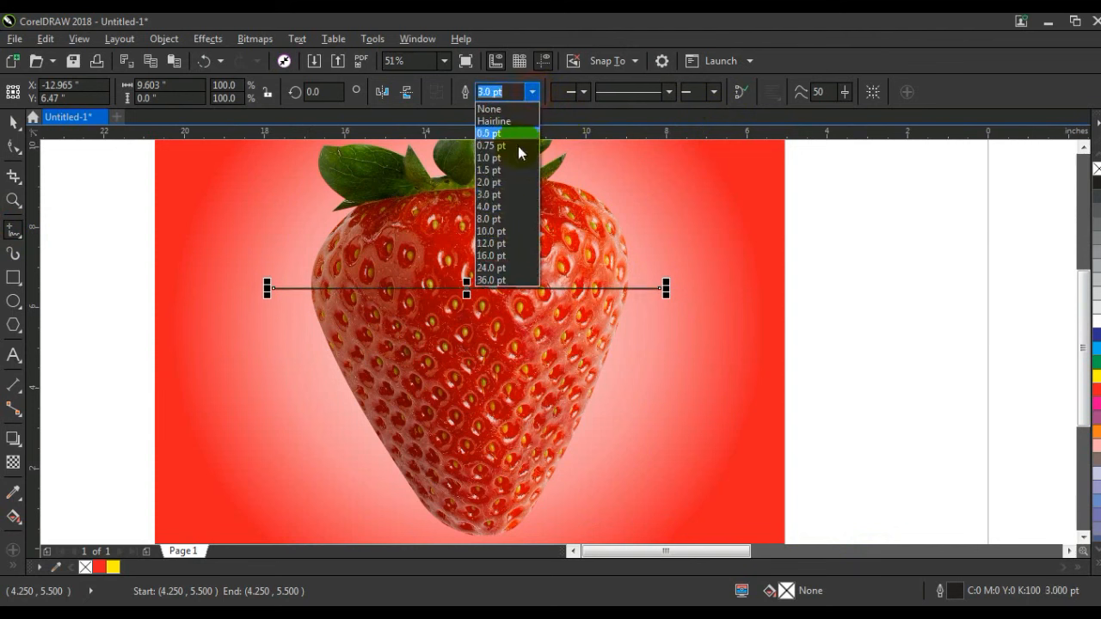
pyautogui.click(492, 208)
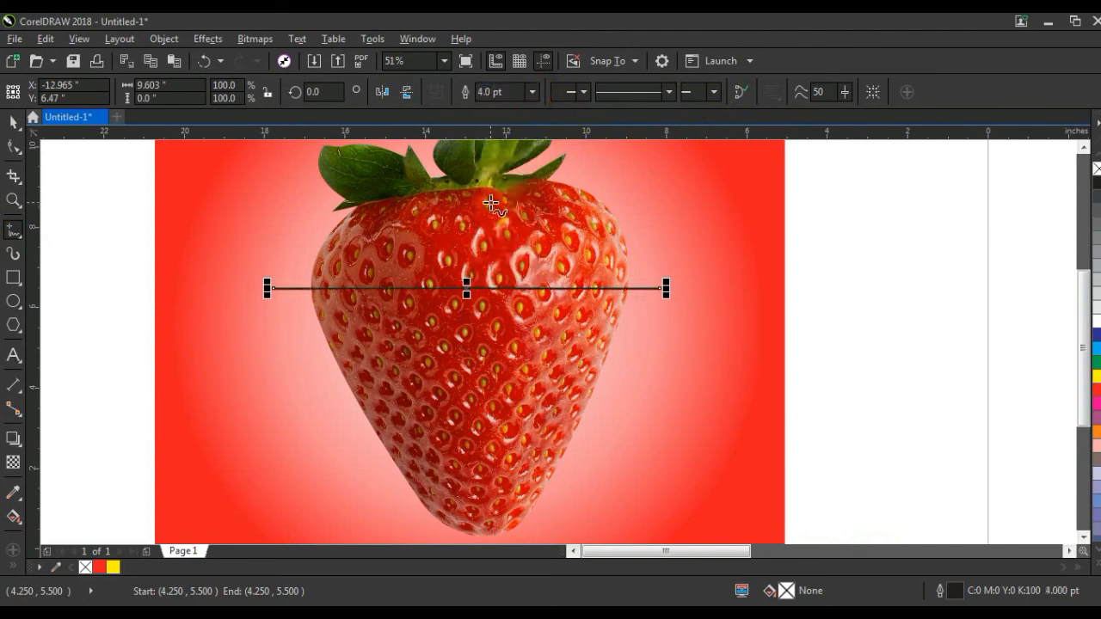
# - Bend the line into a shallow downward arc and place two copies below it across the strawberry
pyautogui.click(11, 152)
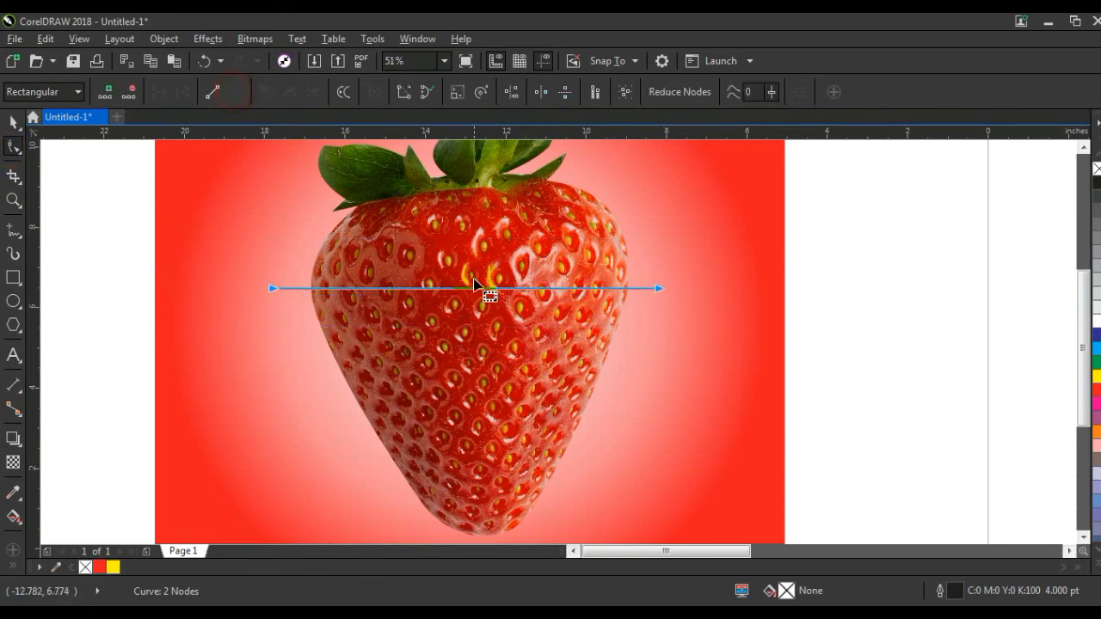
pyautogui.moveTo(473, 300); pyautogui.dragTo(504, 307)
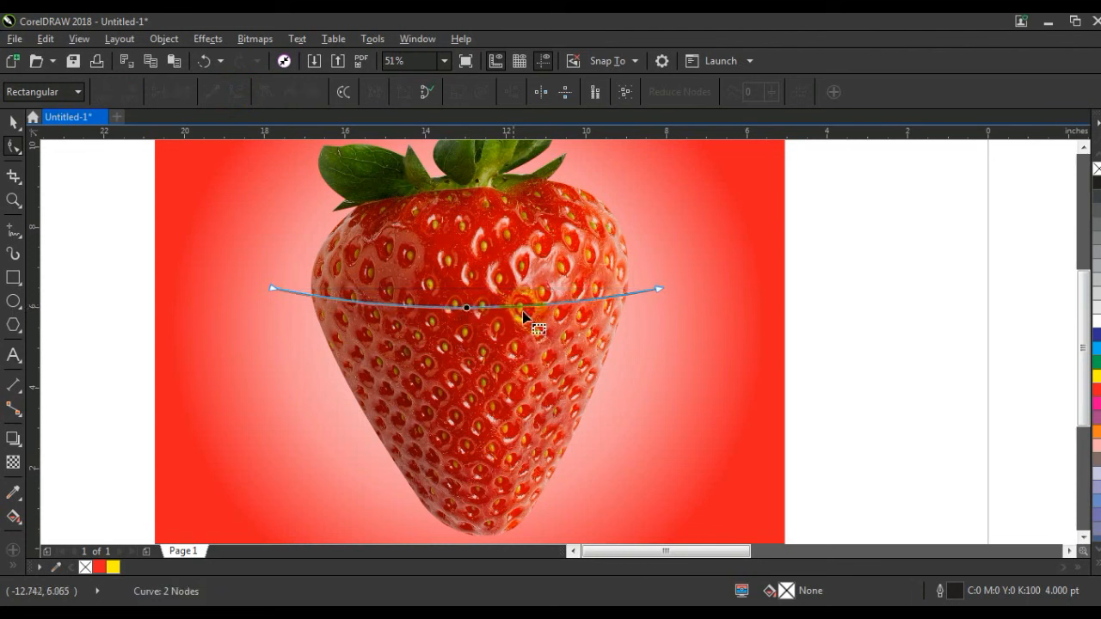
pyautogui.click(13, 122)
pyautogui.moveTo(662, 313); pyautogui.dragTo(635, 432)
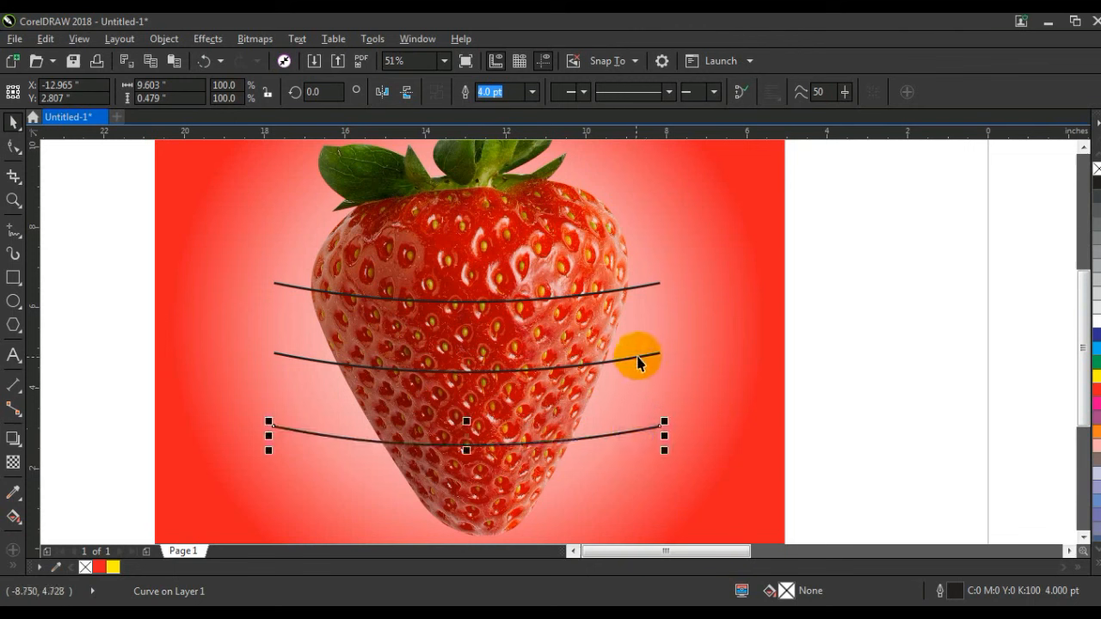
# - Combine the three arcs into one object and use it to trim the strawberry
pyautogui.keyDown('shift'); pyautogui.click(637, 360); pyautogui.keyUp('shift')
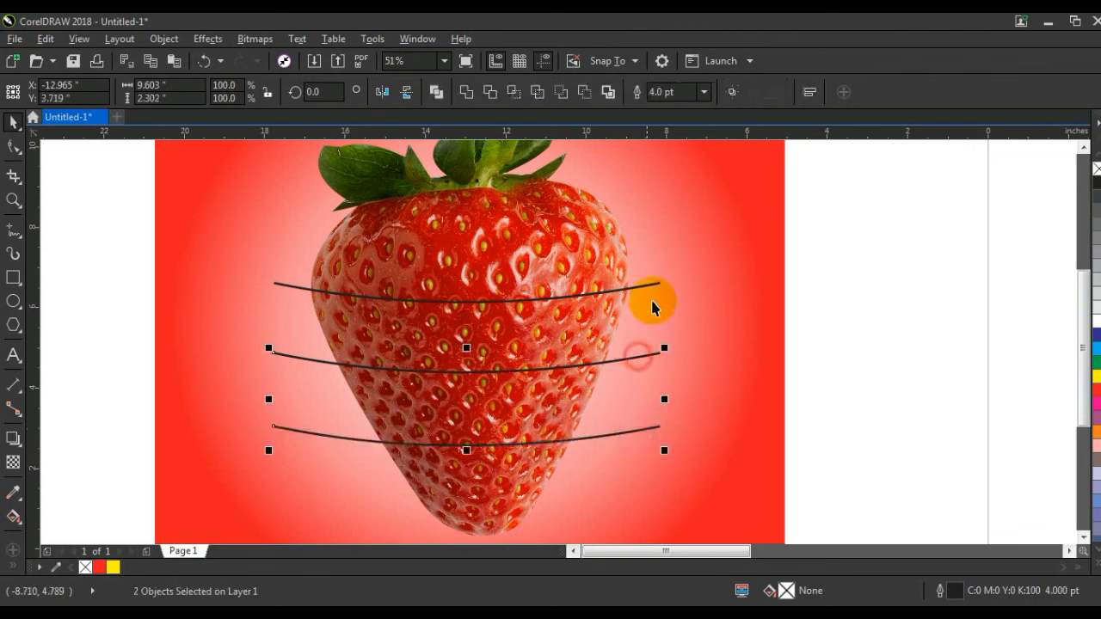
pyautogui.click(436, 92)
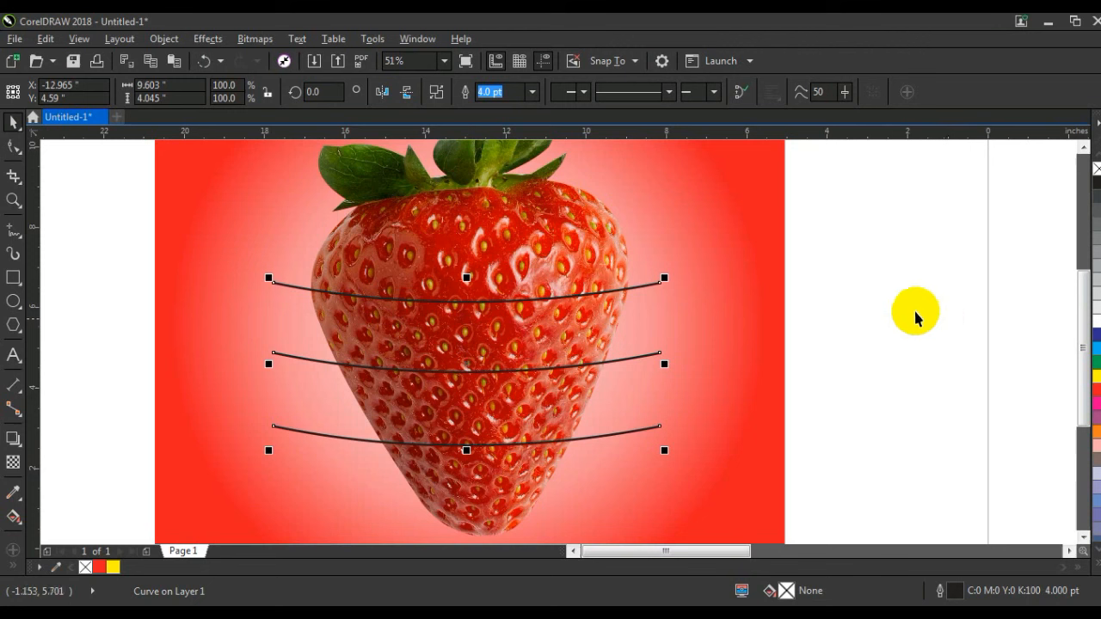
pyautogui.keyDown('shift'); pyautogui.click(600, 231); pyautogui.keyUp('shift')
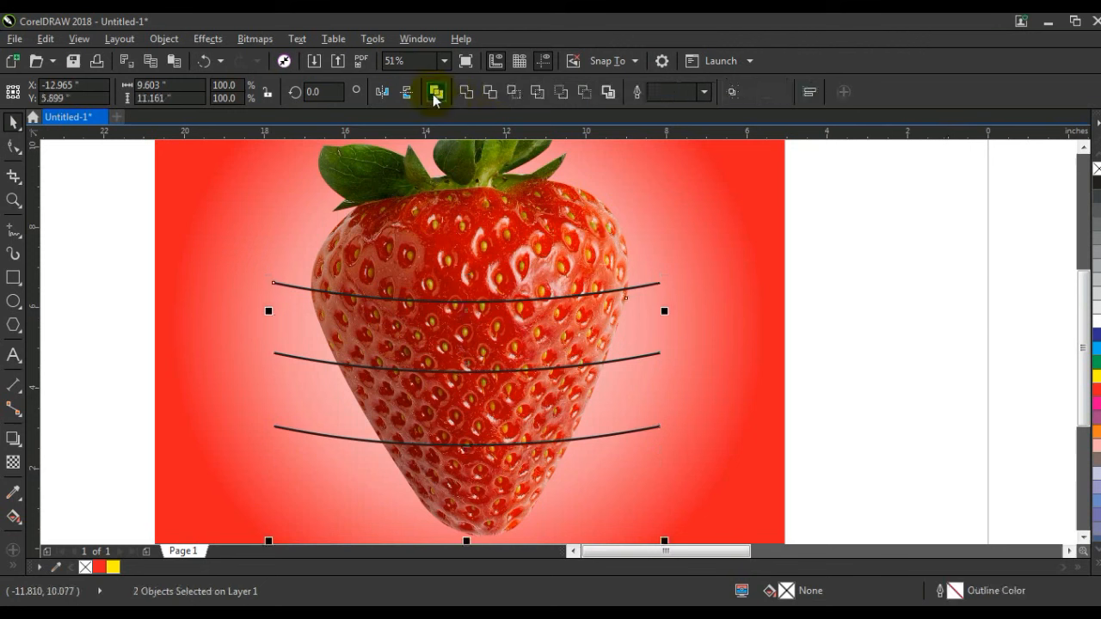
pyautogui.click(493, 94)
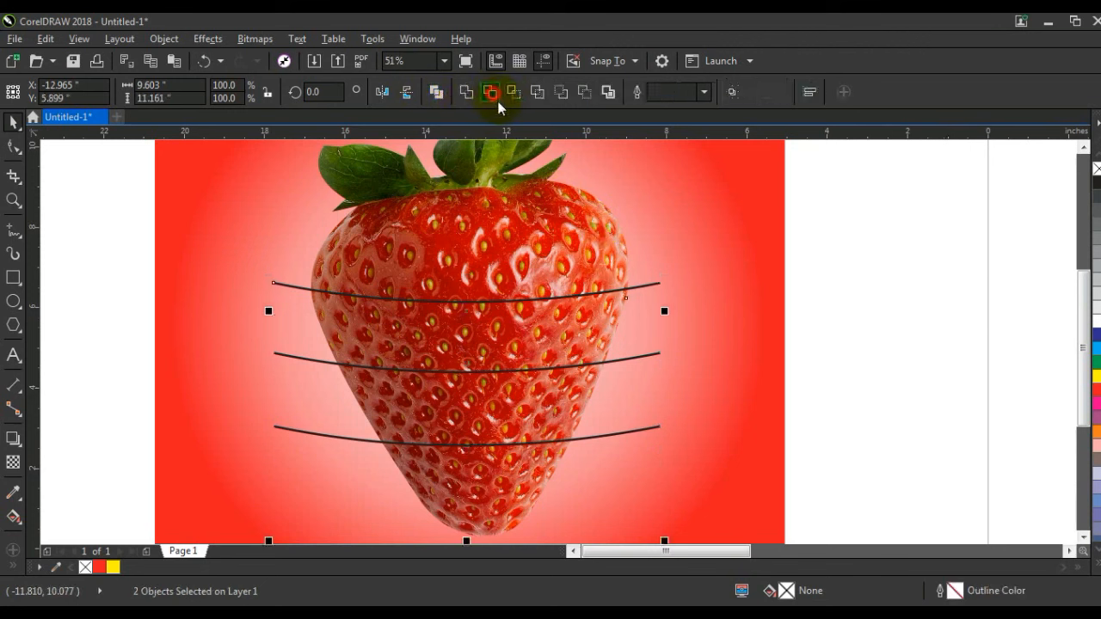
# - Delete the combined cutting arcs and break the trimmed strawberry into separate slices
pyautogui.click(851, 295)
pyautogui.click(655, 284)
pyautogui.press('Delete')
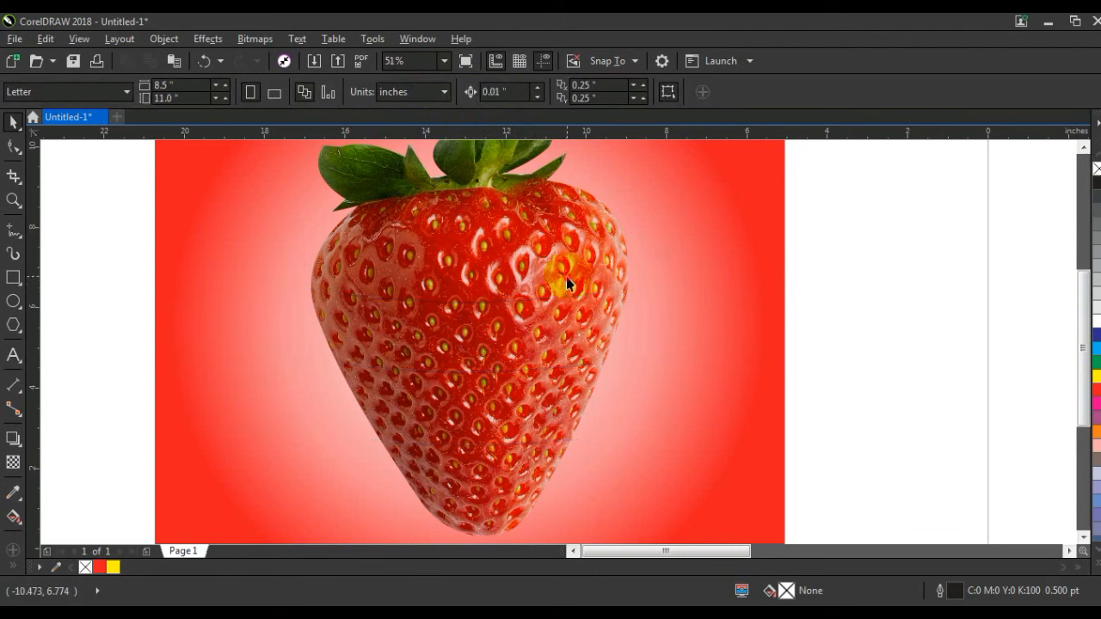
pyautogui.click(602, 308)
pyautogui.click(911, 325)
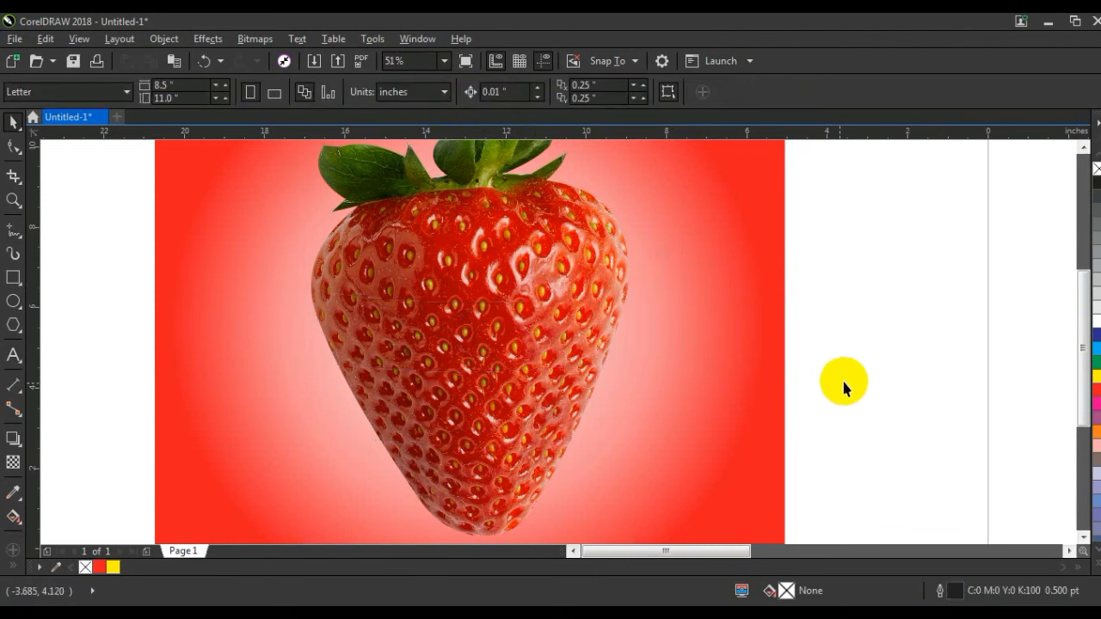
# - Move the three lower slices down in succession so that gaps separate all four strawberry slices
pyautogui.click(1082, 536)
pyautogui.click(1083, 536)
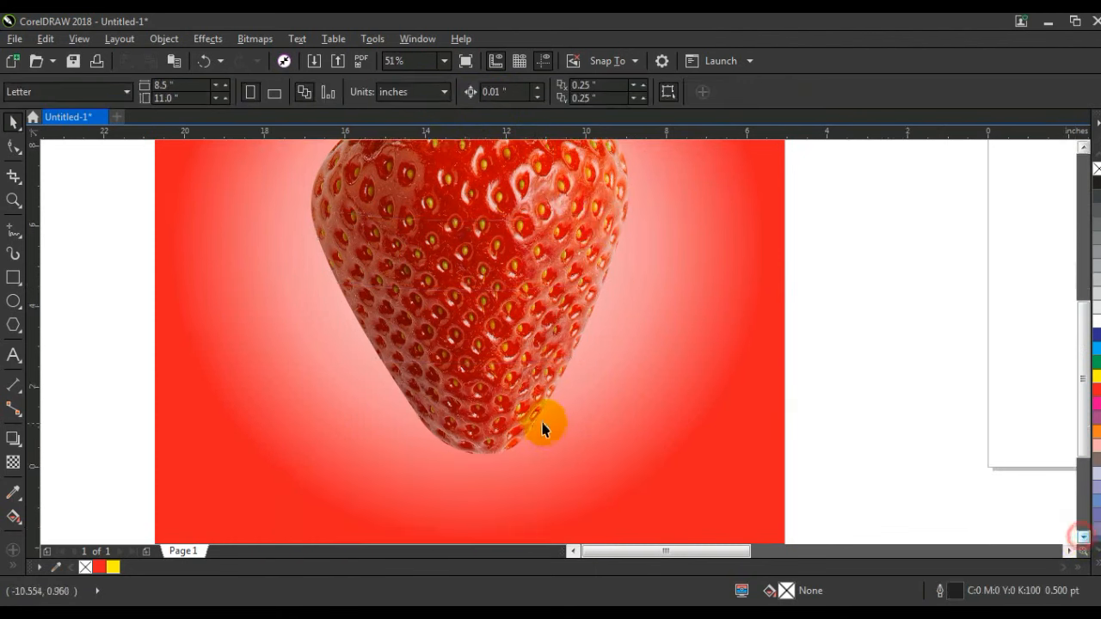
pyautogui.moveTo(509, 409); pyautogui.dragTo(509, 419)
pyautogui.keyDown('shift'); pyautogui.click(540, 352); pyautogui.keyUp('shift')
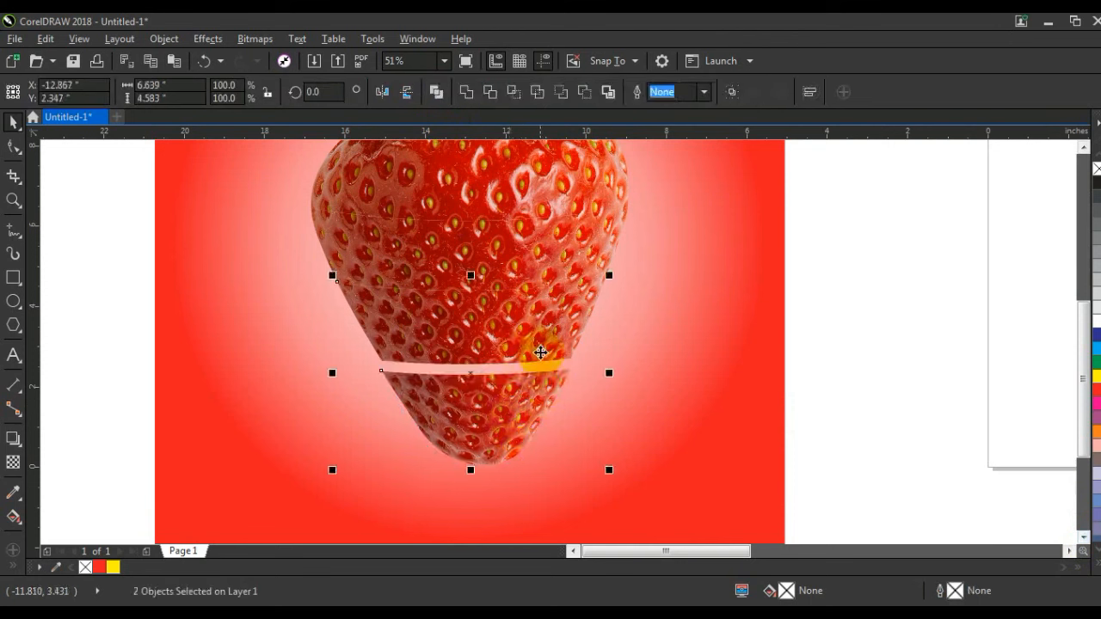
pyautogui.moveTo(506, 329); pyautogui.dragTo(505, 340)
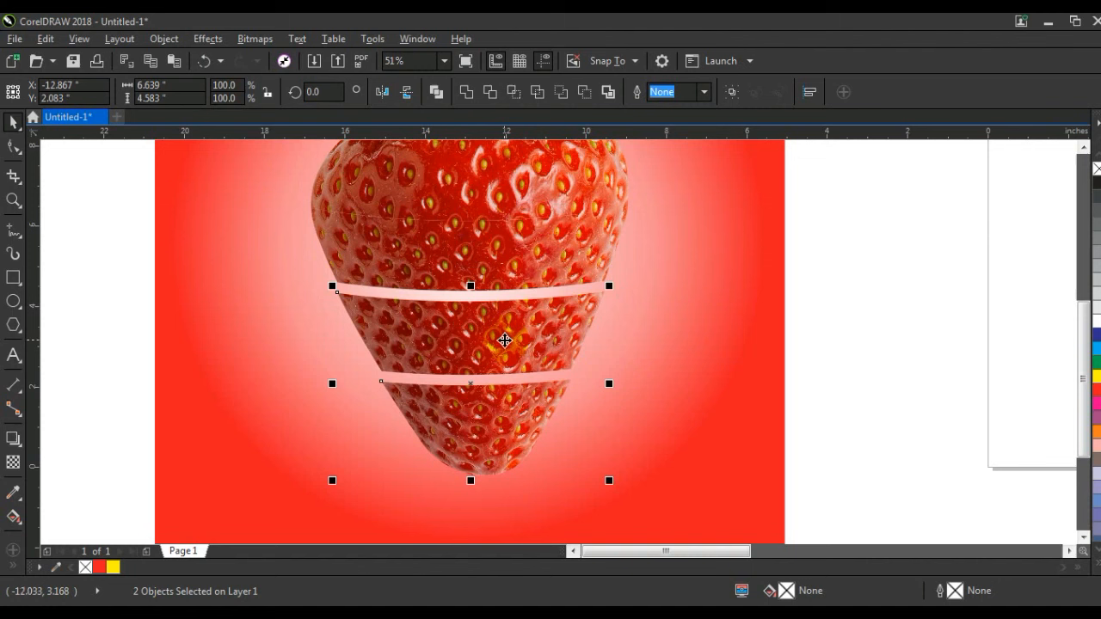
pyautogui.keyDown('shift'); pyautogui.click(560, 255); pyautogui.keyUp('shift')
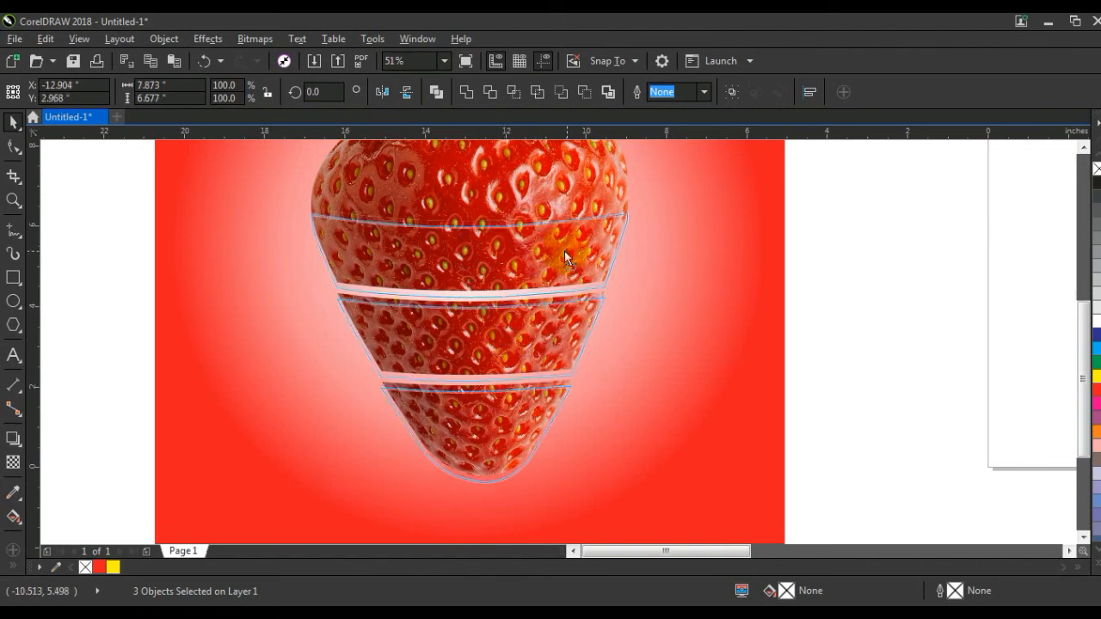
pyautogui.moveTo(561, 264); pyautogui.dragTo(564, 260)
pyautogui.click(897, 419)
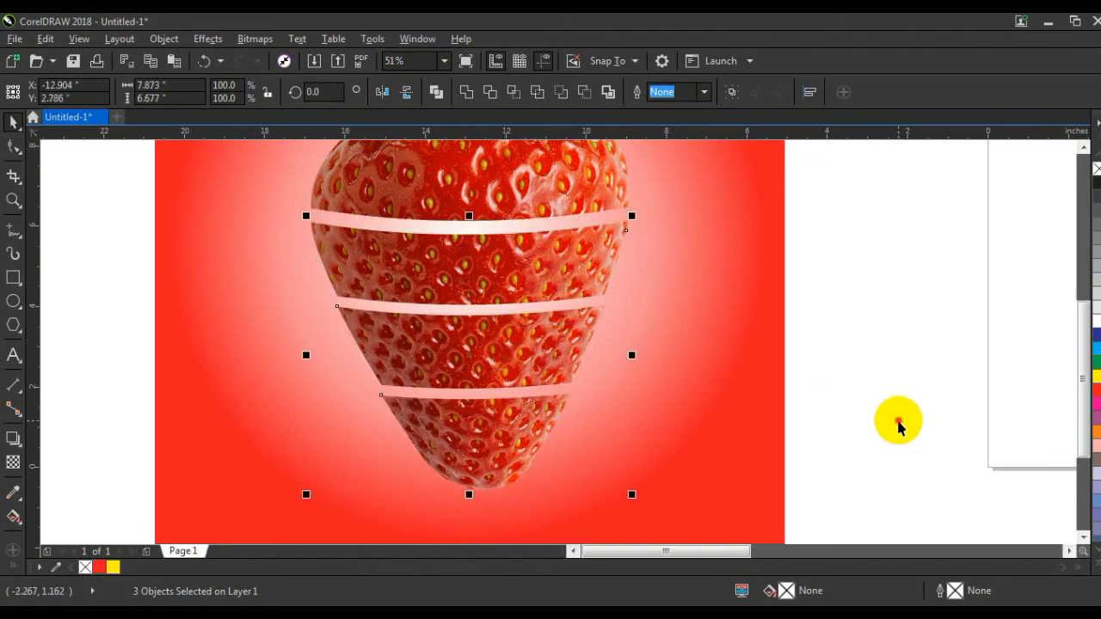
# - Rotate the bottom slice about 5.3 degrees counterclockwise and shift the slice above it slightly to the right
pyautogui.click(459, 432)
pyautogui.moveTo(372, 389); pyautogui.dragTo(376, 400)
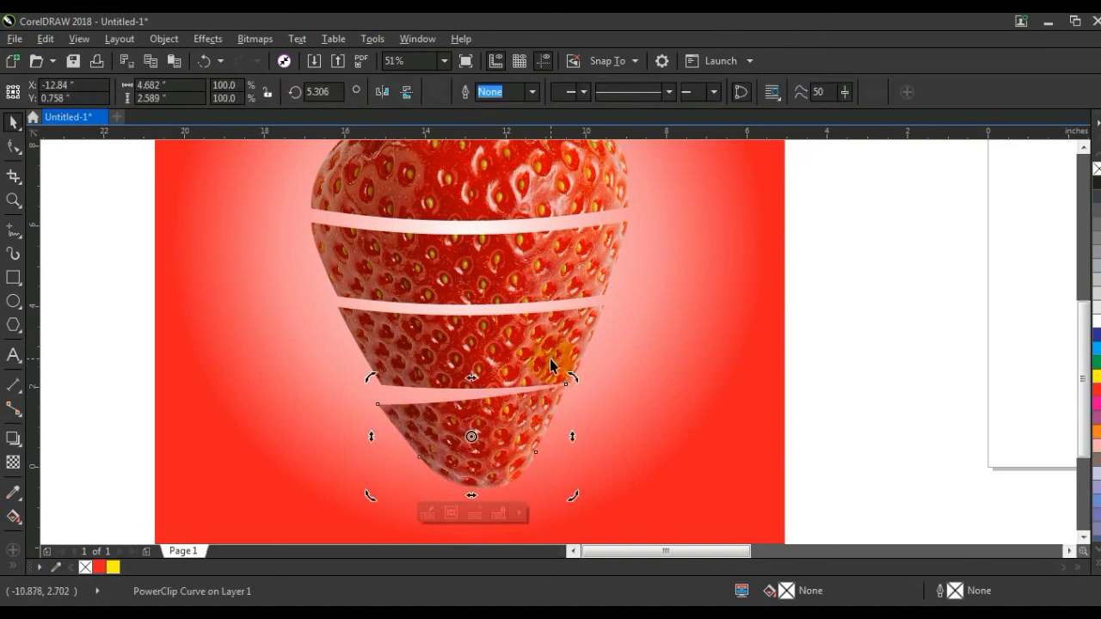
pyautogui.click(565, 356)
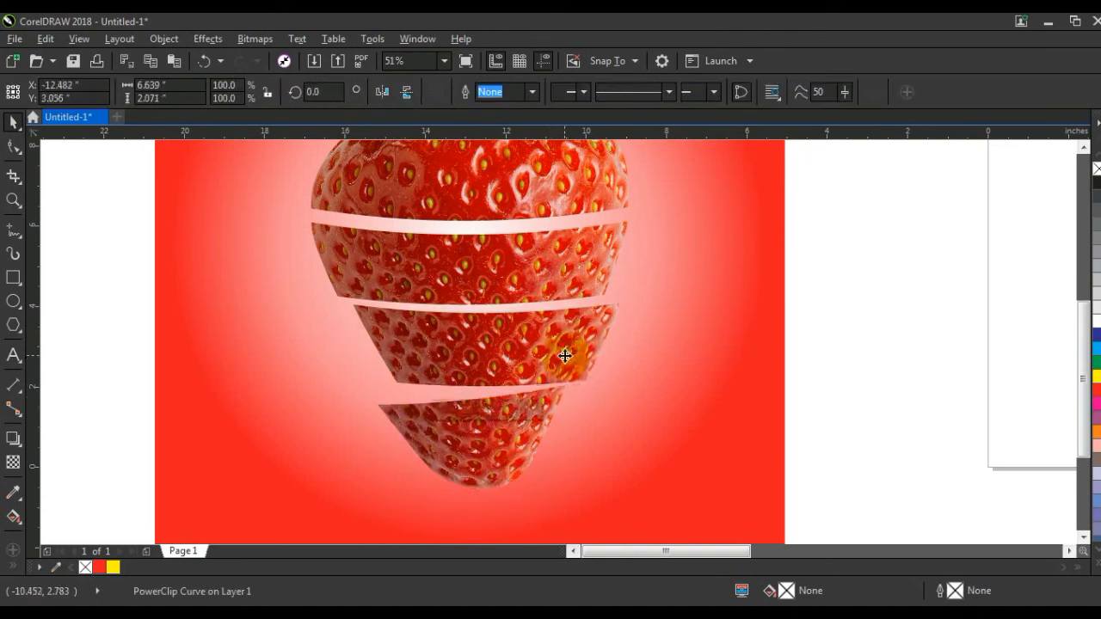
pyautogui.click(569, 270)
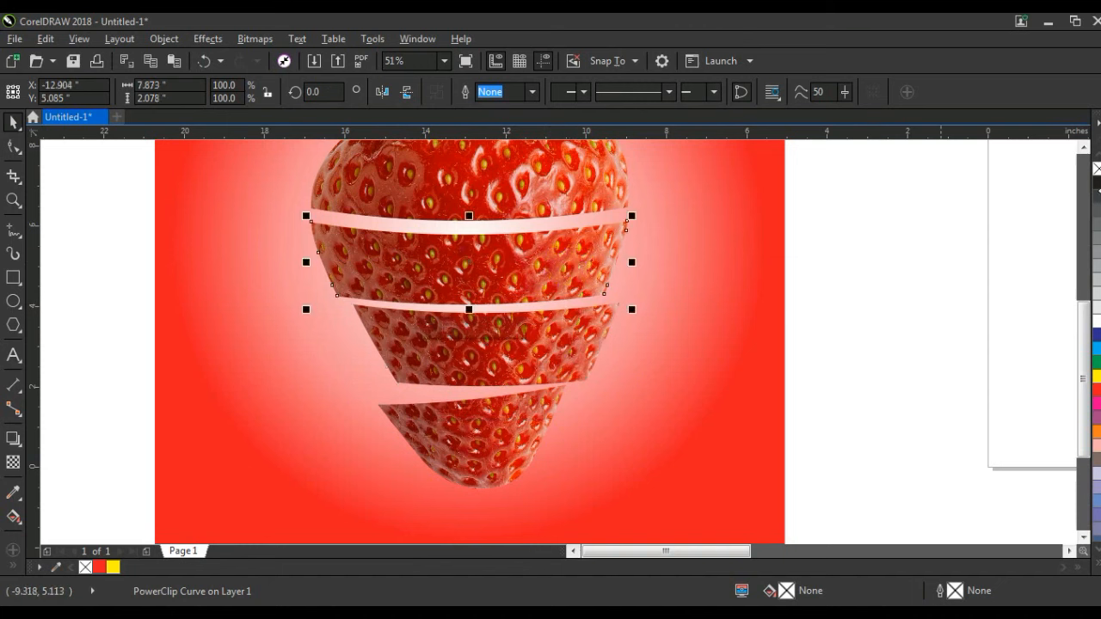
# - Rotate the leafy top slice about 7.1 degrees counterclockwise and raise it slightly above the second slice
pyautogui.click(1084, 148)
pyautogui.click(1083, 148)
pyautogui.click(1083, 148)
pyautogui.click(561, 256)
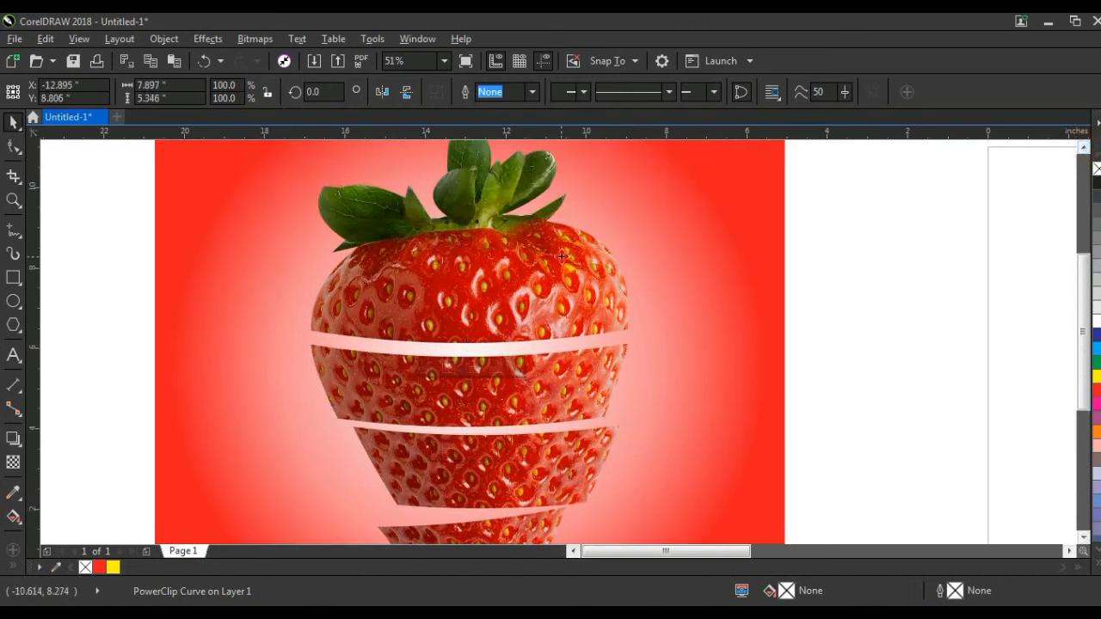
pyautogui.click(562, 257)
pyautogui.moveTo(644, 352); pyautogui.dragTo(627, 315)
pyautogui.moveTo(569, 279); pyautogui.dragTo(559, 258)
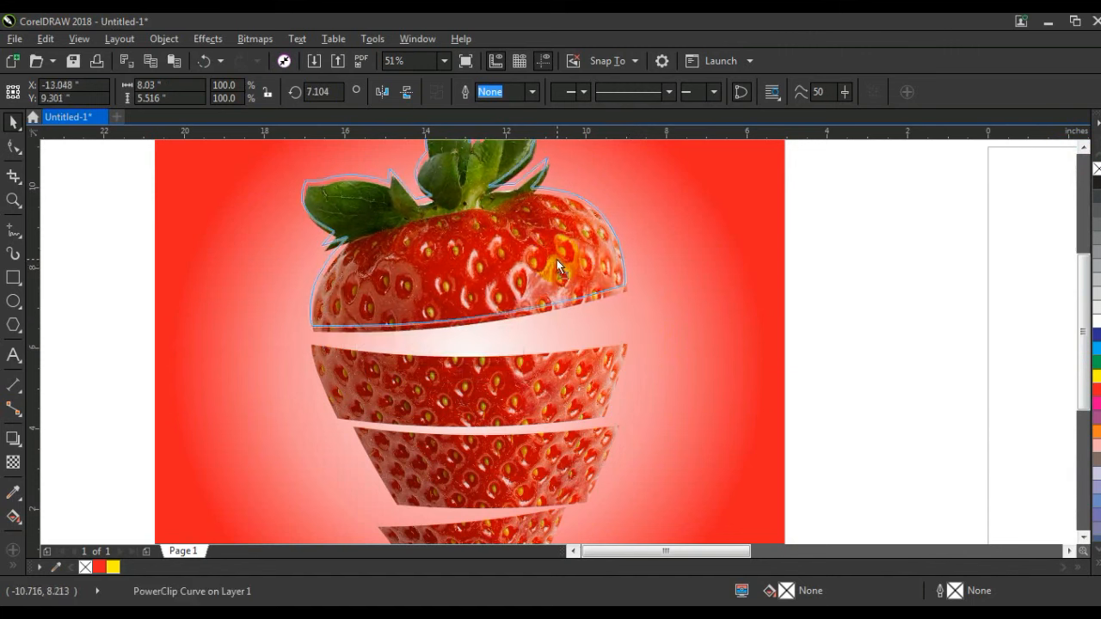
pyautogui.click(710, 330)
pyautogui.scroll(-2, 688, 323)
pyautogui.click(836, 393)
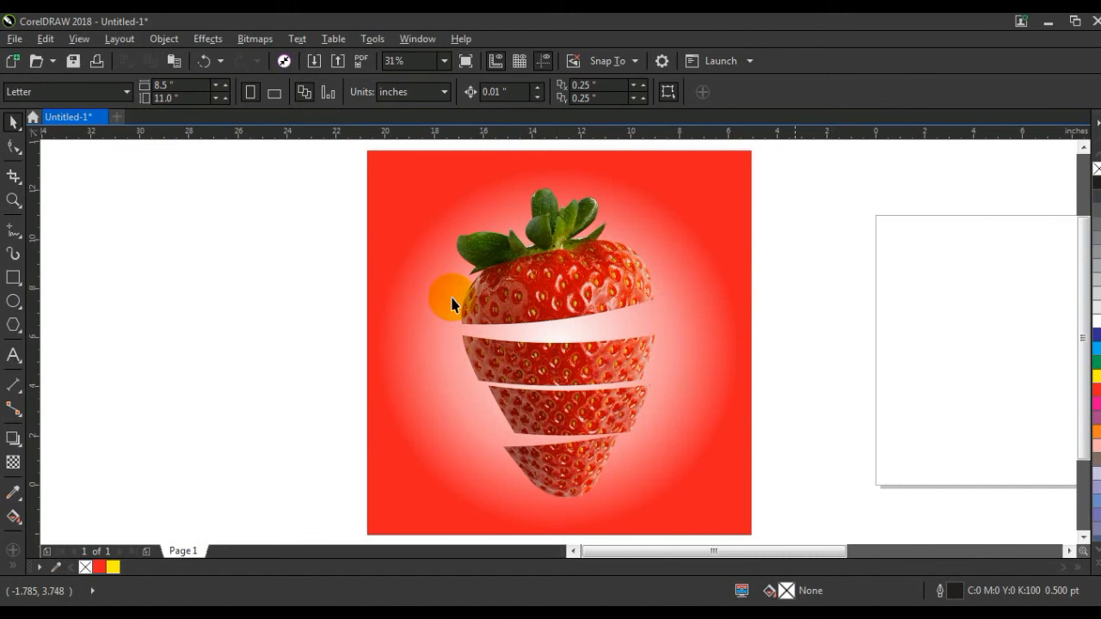
# - Draw a flat ellipse about 4.4 by 0.37 inches in the gap above the bottom slice
pyautogui.click(14, 200)
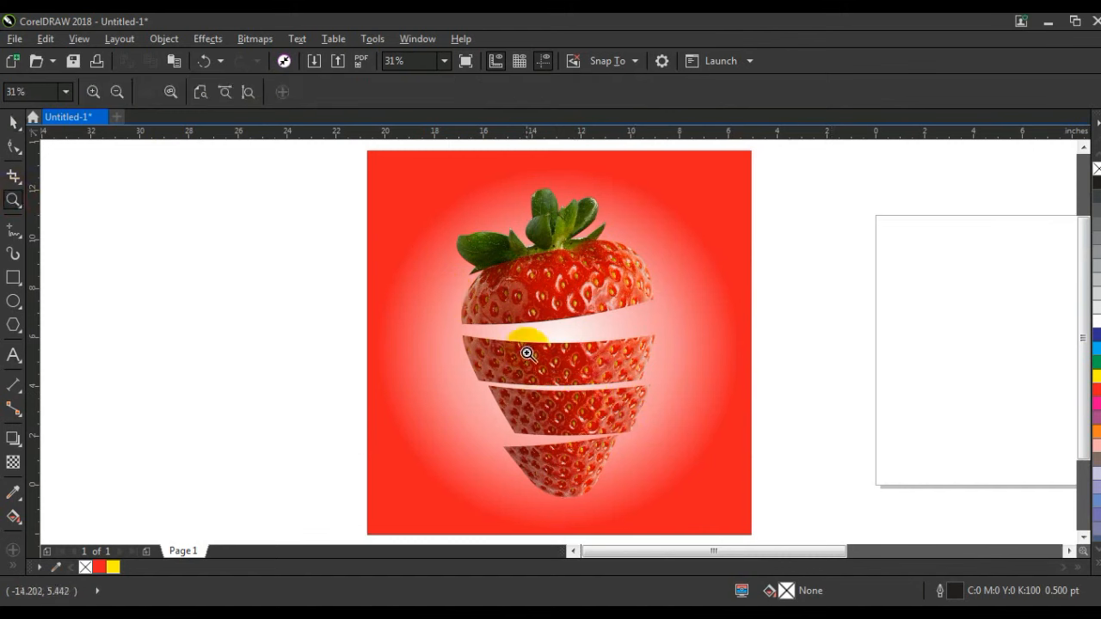
pyautogui.moveTo(451, 266); pyautogui.dragTo(774, 495)
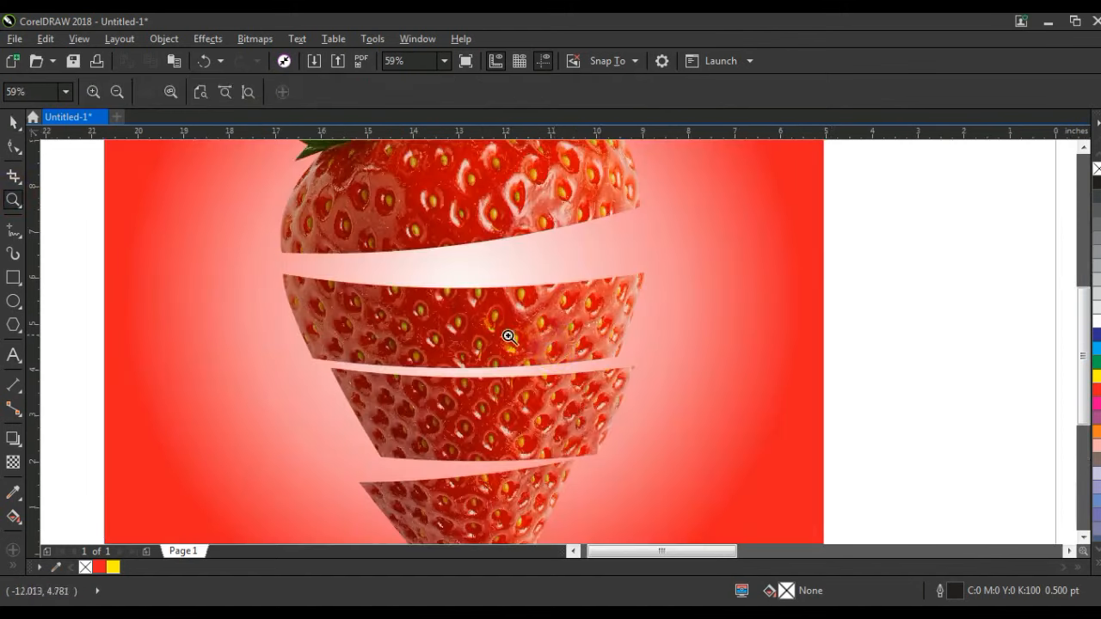
pyautogui.moveTo(251, 264); pyautogui.dragTo(735, 495)
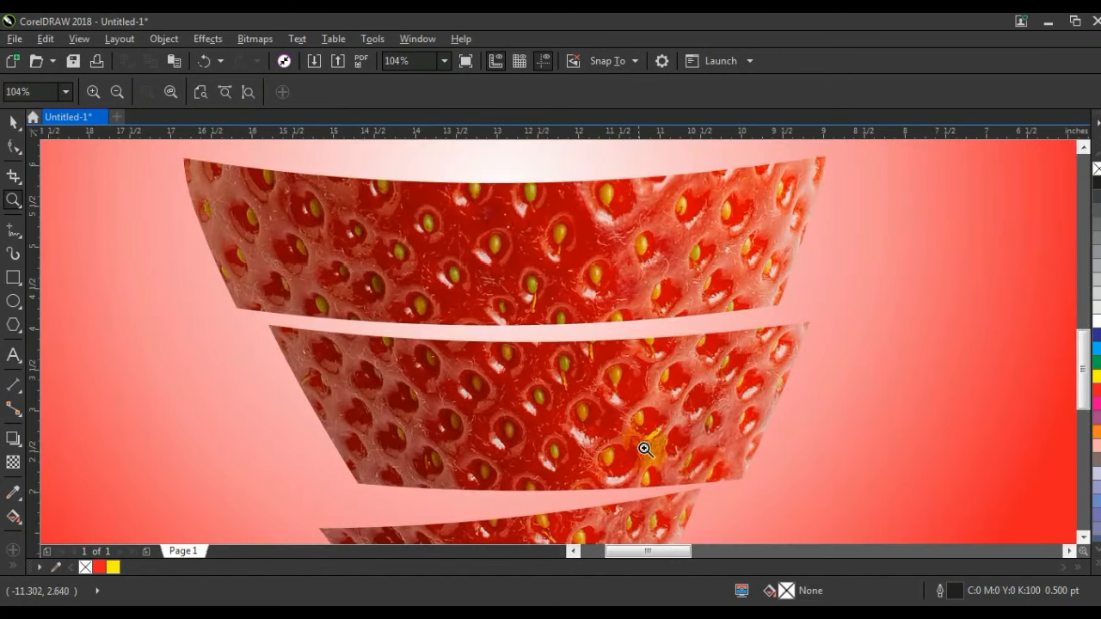
pyautogui.rightClick(589, 432)
pyautogui.moveTo(288, 396); pyautogui.dragTo(751, 515)
pyautogui.click(14, 301)
pyautogui.moveTo(191, 374); pyautogui.dragTo(656, 393)
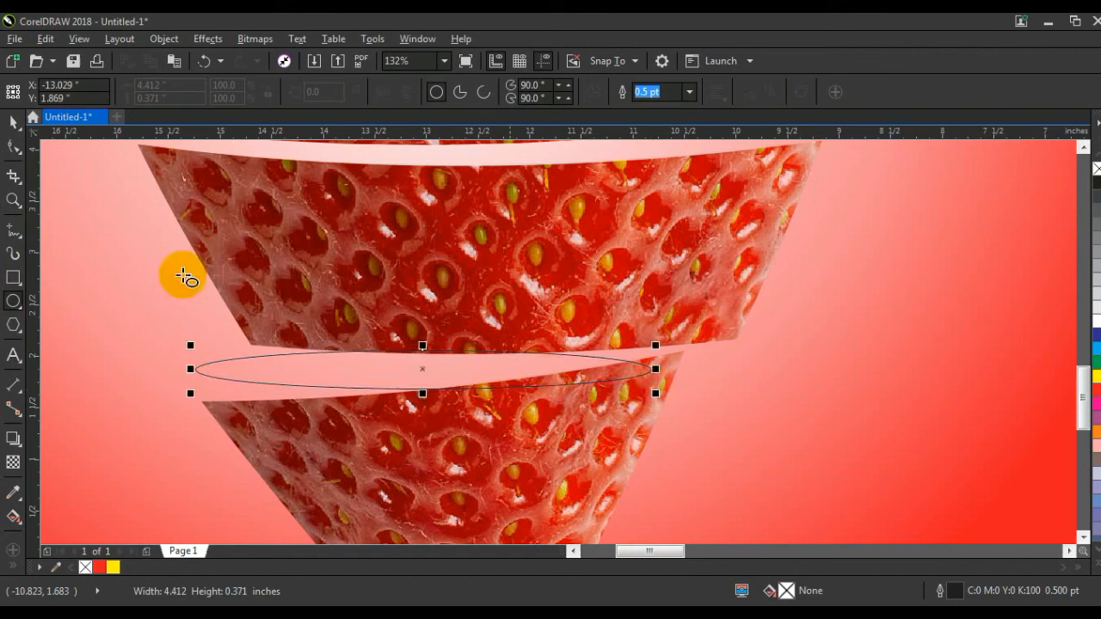
# - Rotate the ellipse about 4.8 degrees and resize it to about 4.67 by 0.5 inches to fit the bottom slice's cut edge
pyautogui.click(424, 376)
pyautogui.moveTo(187, 370); pyautogui.dragTo(193, 399)
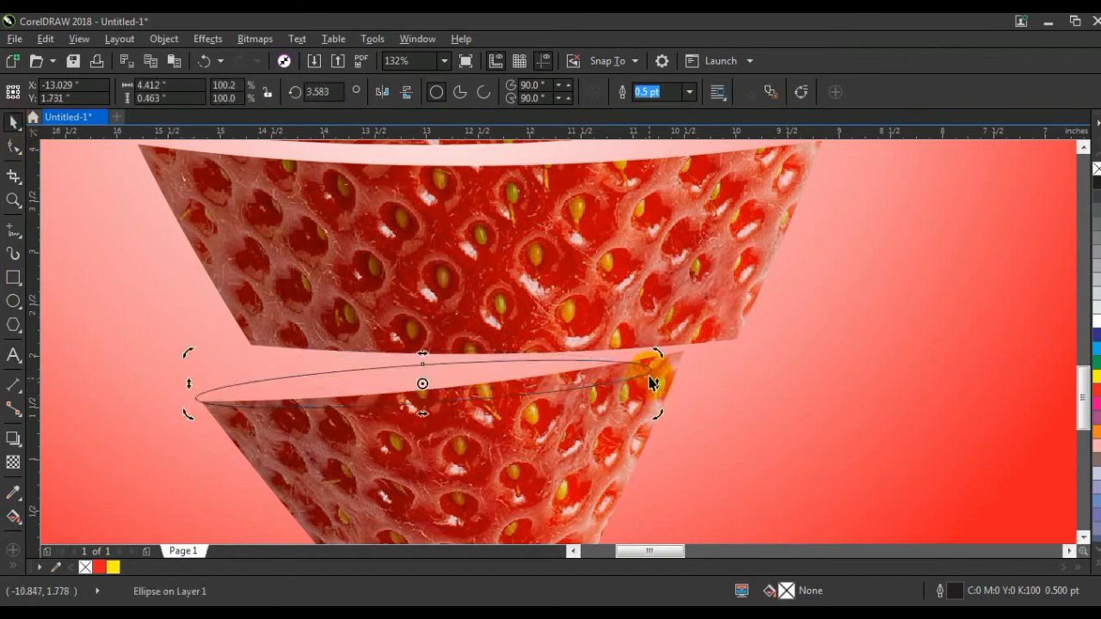
pyautogui.moveTo(656, 385); pyautogui.dragTo(690, 368)
pyautogui.click(659, 375)
pyautogui.click(687, 376)
pyautogui.moveTo(192, 375); pyautogui.dragTo(197, 375)
pyautogui.moveTo(442, 338); pyautogui.dragTo(442, 347)
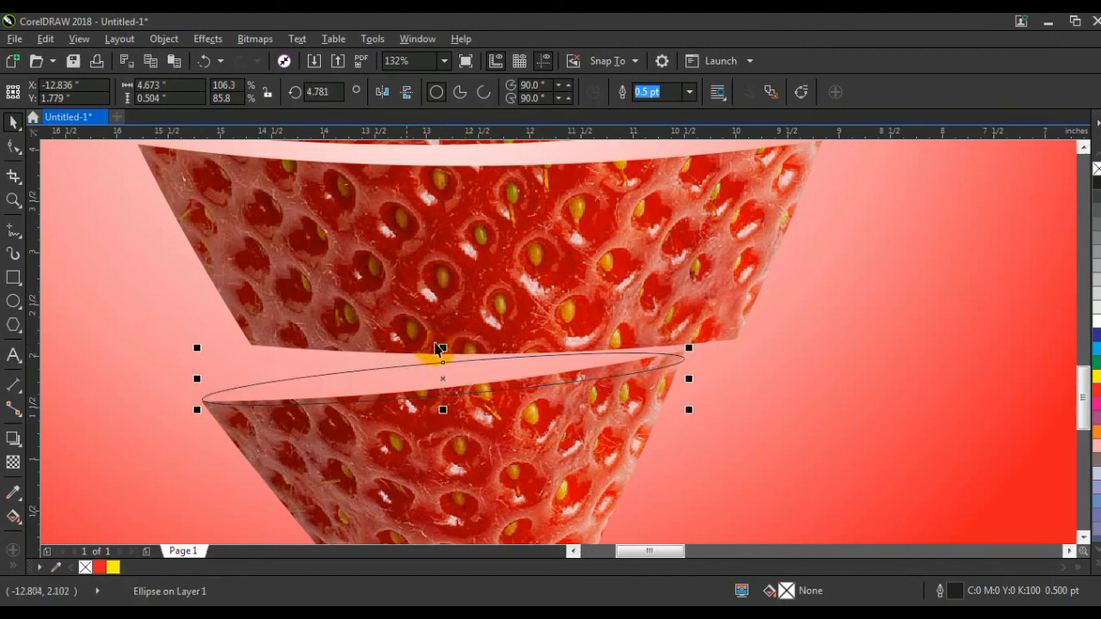
# - Fill the ellipse with orange-red C:0 M:90 Y:90 K:0 without an outline and place it behind the bottom slice
pyautogui.click(1096, 564)
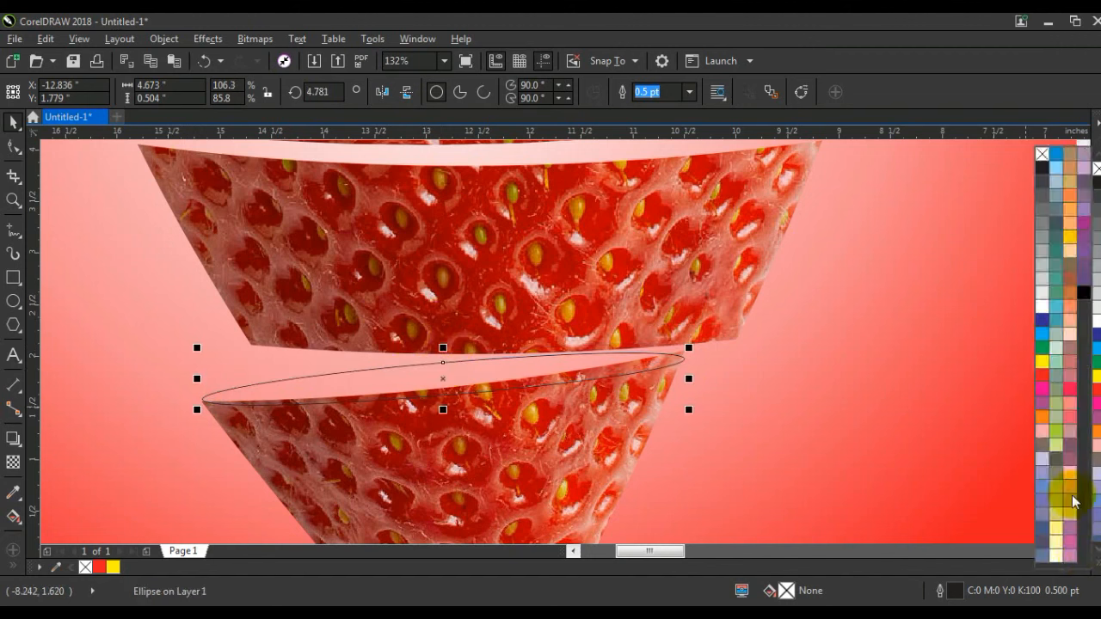
pyautogui.click(1046, 381)
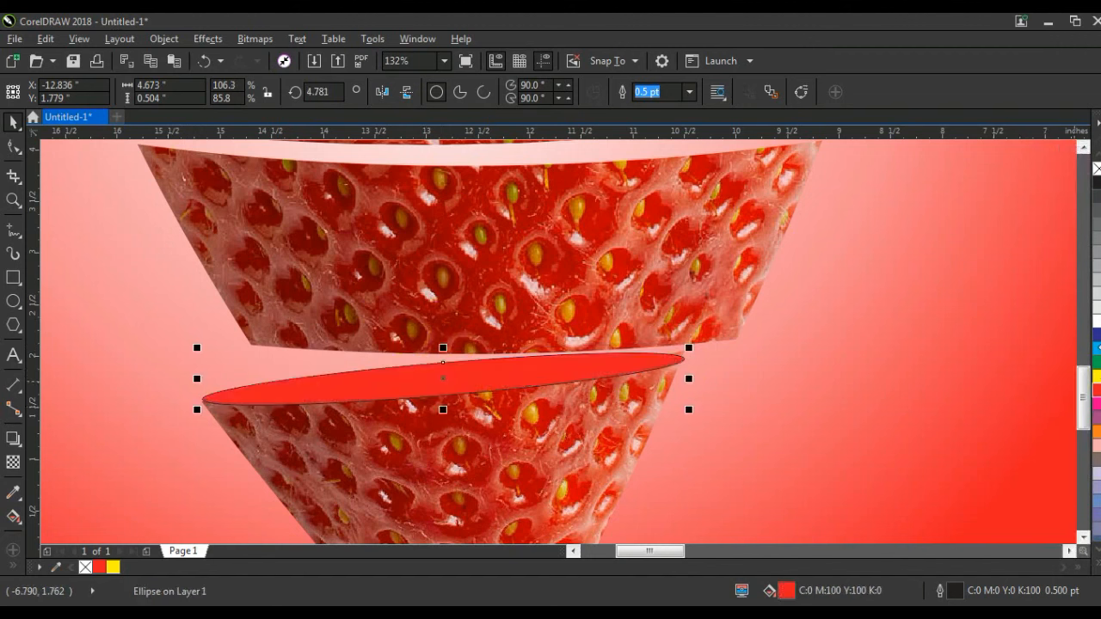
pyautogui.click(1096, 320)
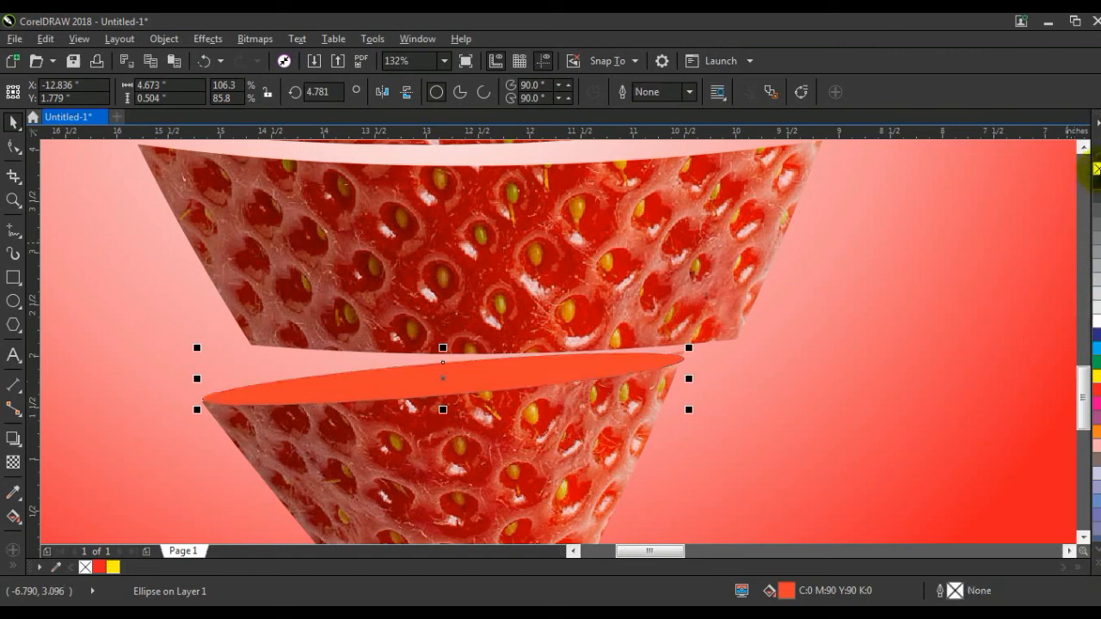
pyautogui.hotkey('ctrl', 'pagedown')
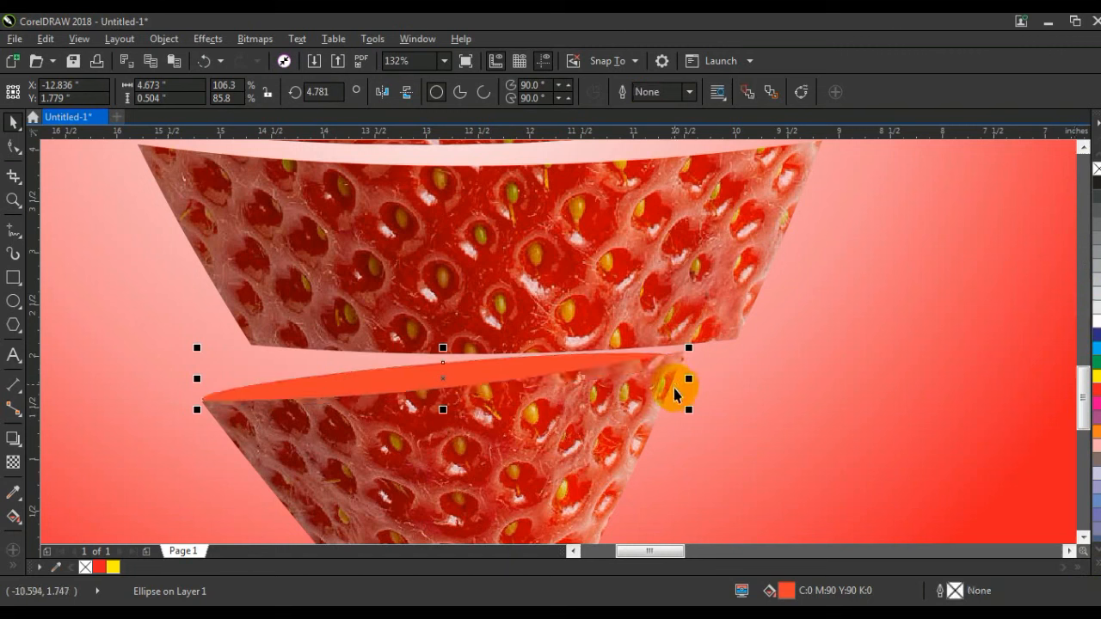
pyautogui.click(455, 365)
pyautogui.moveTo(691, 383)
pyautogui.mouseDown()
pyautogui.moveTo(693, 374)
pyautogui.moveTo(682, 375)
pyautogui.mouseUp()
pyautogui.click(562, 368)
pyautogui.scroll(-4, 579, 408)
pyautogui.press('Escape')
# - Copy the ellipse to the third slice's cut edge, then level it and widen it to about 6.6 inches to fit
pyautogui.moveTo(504, 401); pyautogui.dragTo(503, 267)
pyautogui.click(504, 269)
pyautogui.moveTo(629, 270); pyautogui.dragTo(711, 279)
pyautogui.click(561, 286)
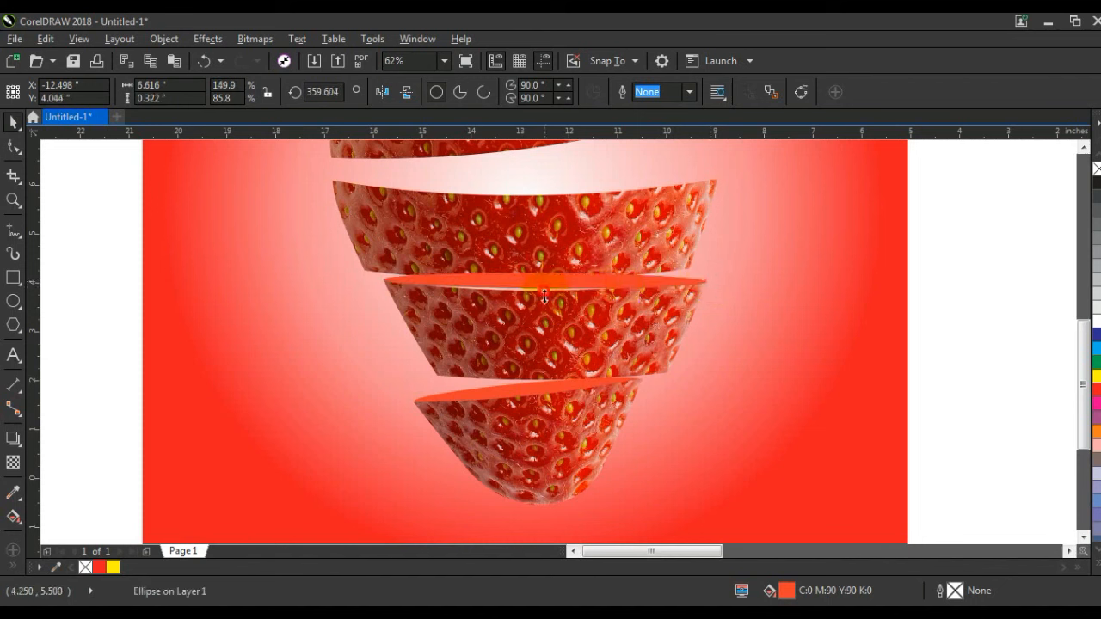
pyautogui.moveTo(545, 295); pyautogui.dragTo(544, 303)
pyautogui.click(694, 287)
pyautogui.moveTo(711, 283); pyautogui.dragTo(710, 280)
pyautogui.click(1063, 218)
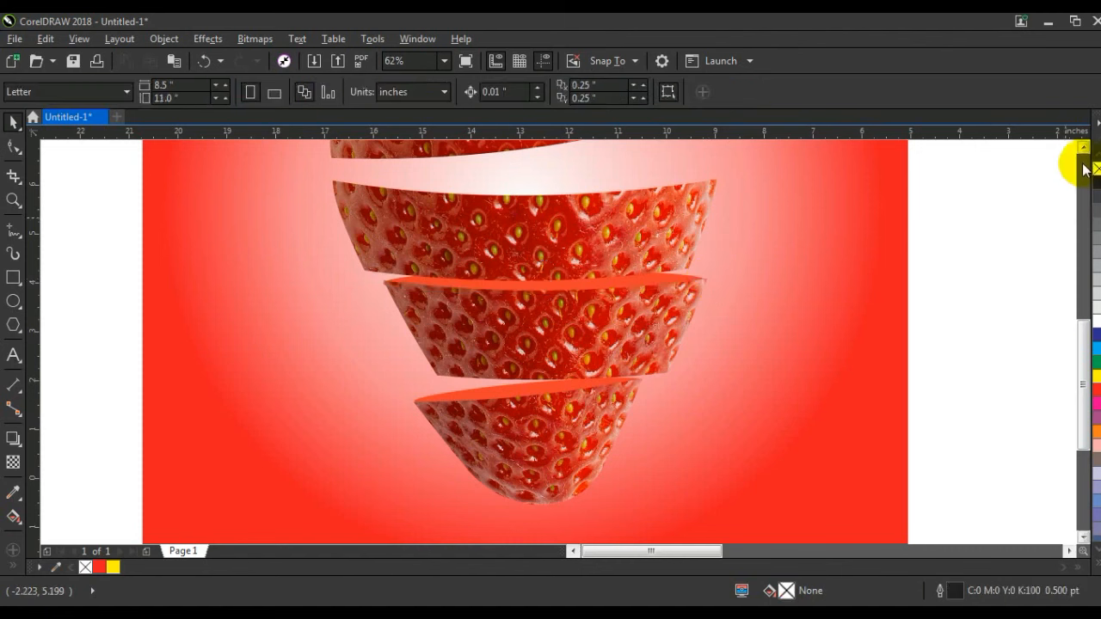
# - Move the red splash image onto the gap above the second slice and bring it in front of the top slice
pyautogui.click(1083, 148)
pyautogui.click(1082, 148)
pyautogui.click(1082, 148)
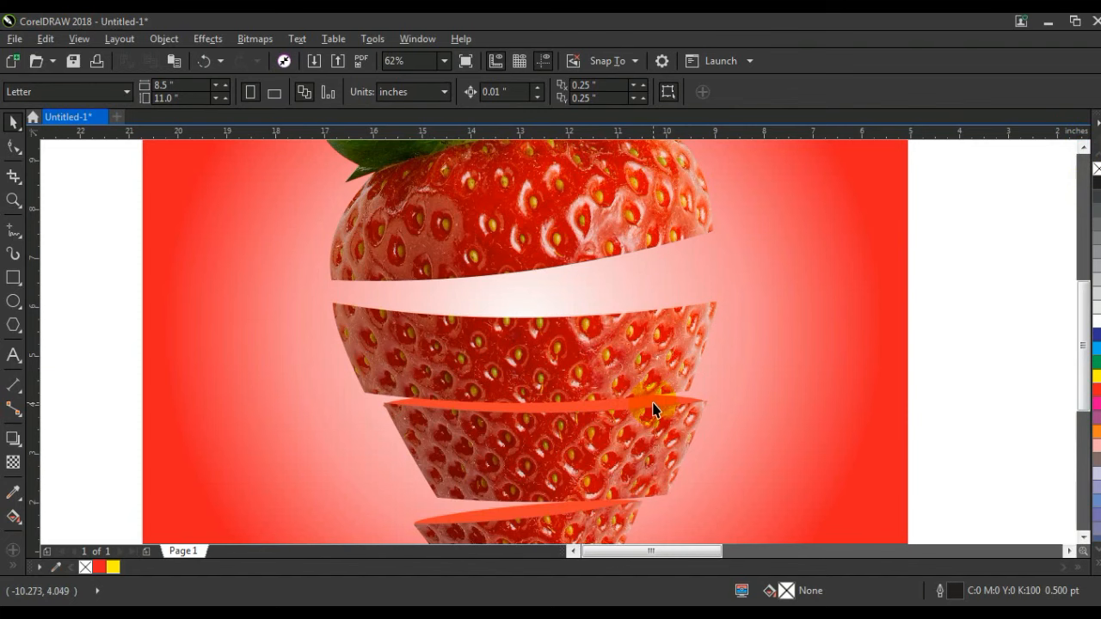
pyautogui.click(479, 347)
pyautogui.scroll(-1, 587, 379)
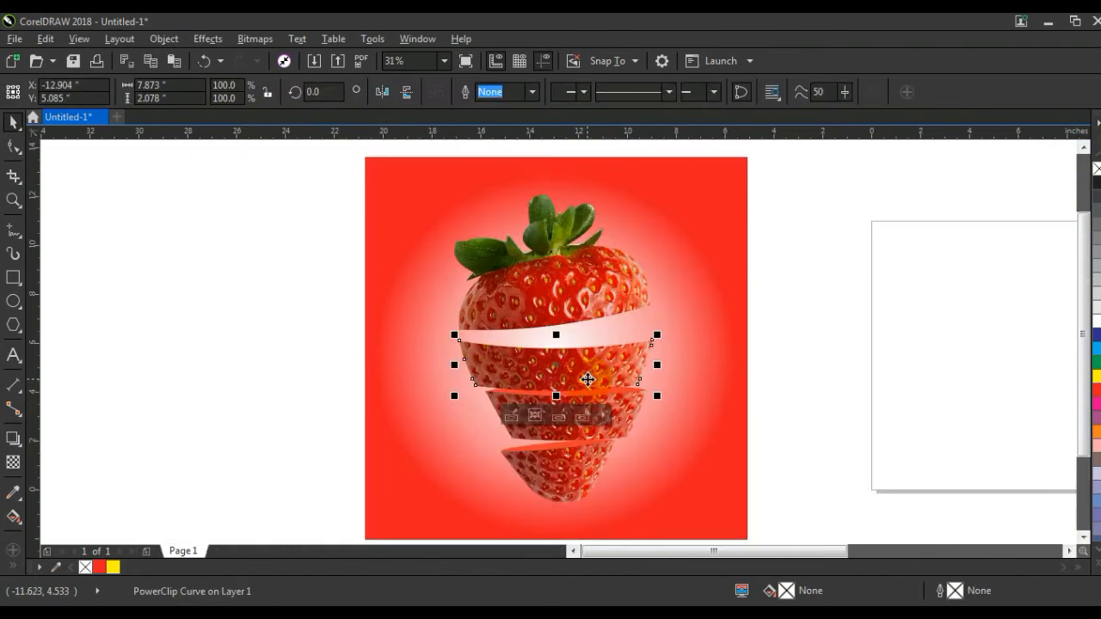
pyautogui.scroll(-1, 638, 399)
pyautogui.click(814, 436)
pyautogui.press('F4')
pyautogui.moveTo(982, 392); pyautogui.dragTo(609, 282)
pyautogui.moveTo(585, 347); pyautogui.dragTo(153, 350)
pyautogui.hotkey('shift', 'F2')
pyautogui.scroll(-1, 361, 387)
pyautogui.hotkey('shift', 'pageup')
pyautogui.click(668, 492)
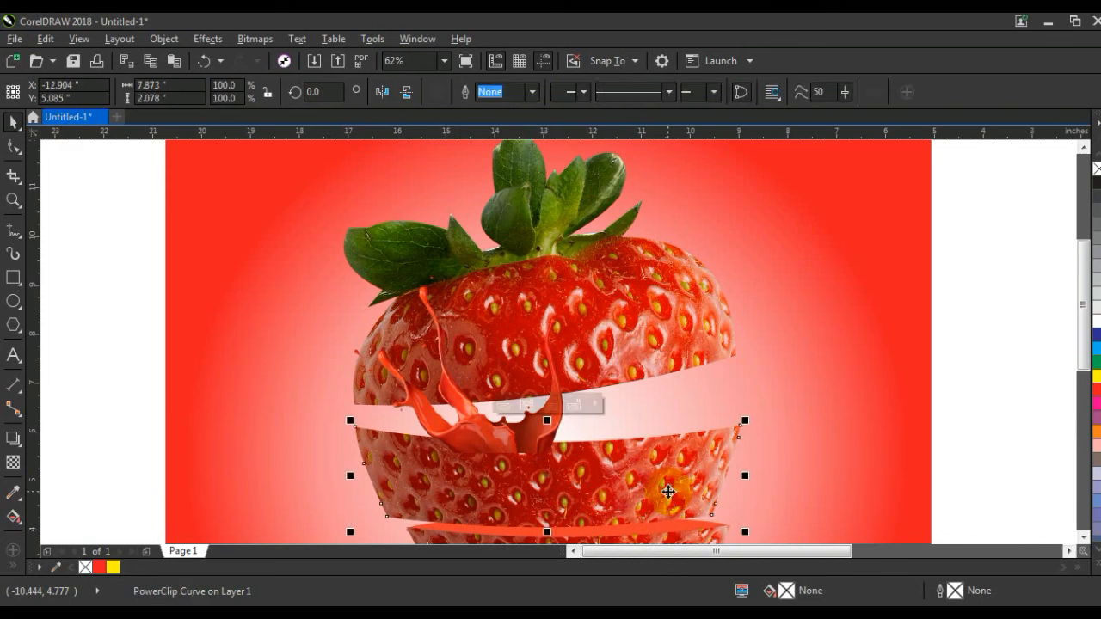
pyautogui.press('Escape')
pyautogui.scroll(-1, 442, 374)
# - Enlarge the splash image to about 9.3 by 7.7 inches and position it over the strawberry's upper left
pyautogui.click(395, 325)
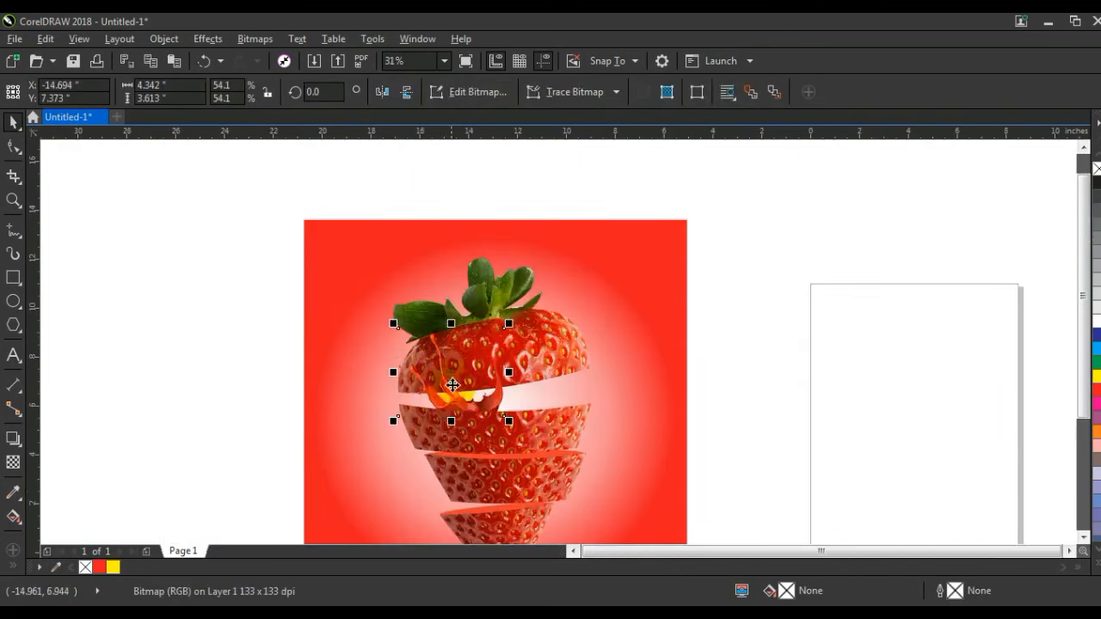
pyautogui.moveTo(394, 324); pyautogui.dragTo(347, 285)
pyautogui.moveTo(508, 285); pyautogui.dragTo(529, 270)
pyautogui.moveTo(348, 269); pyautogui.dragTo(292, 221)
pyautogui.click(311, 239)
pyautogui.moveTo(405, 373); pyautogui.dragTo(417, 388)
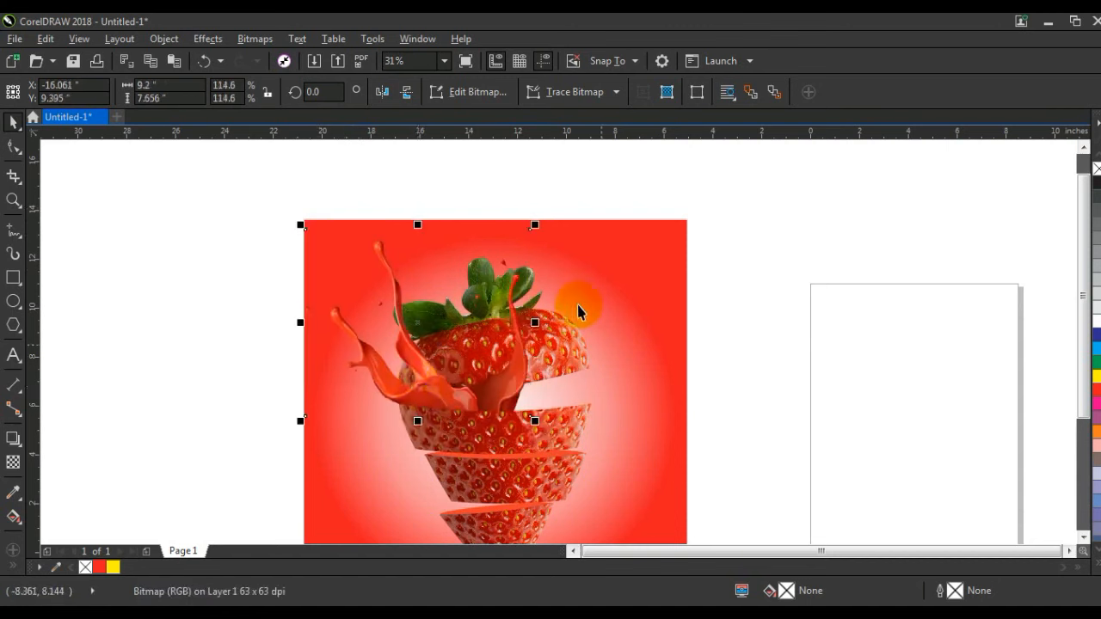
pyautogui.moveTo(535, 226); pyautogui.dragTo(538, 221)
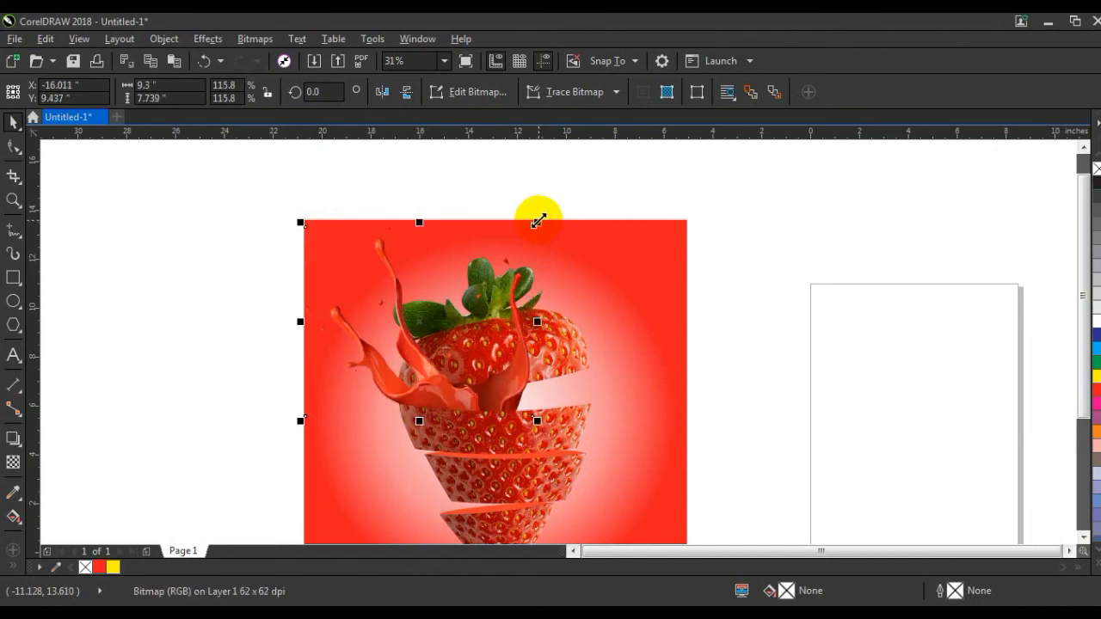
# - Duplicate the splash and place the copy, in the original orientation, over the right part of the second slice's cut
pyautogui.click(382, 92)
pyautogui.moveTo(447, 377); pyautogui.dragTo(581, 375)
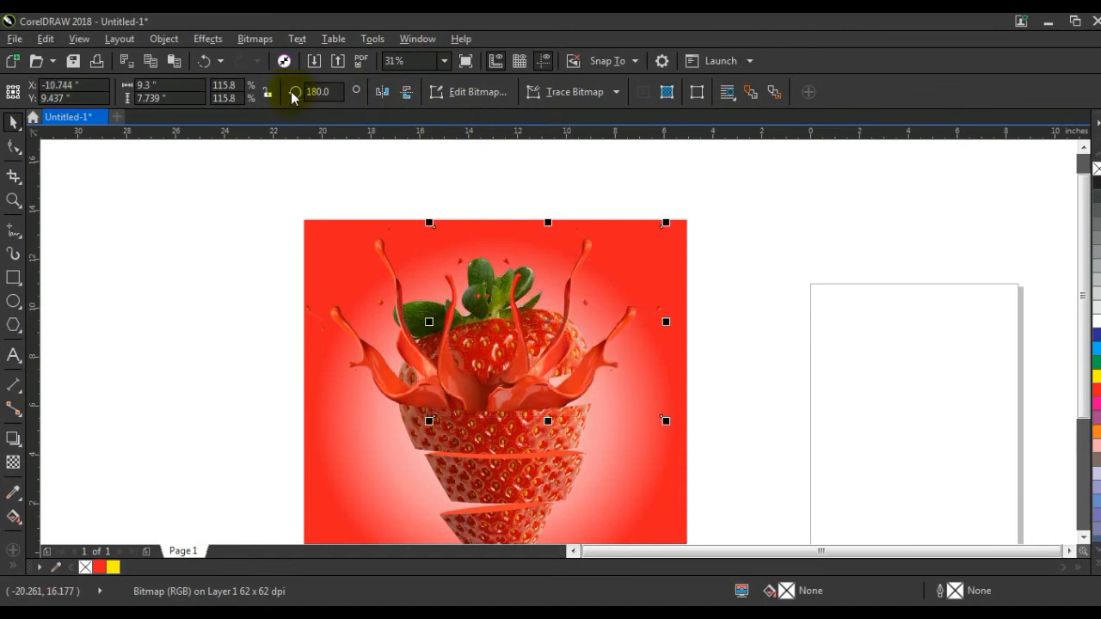
pyautogui.click(381, 92)
pyautogui.moveTo(645, 399); pyautogui.dragTo(587, 387)
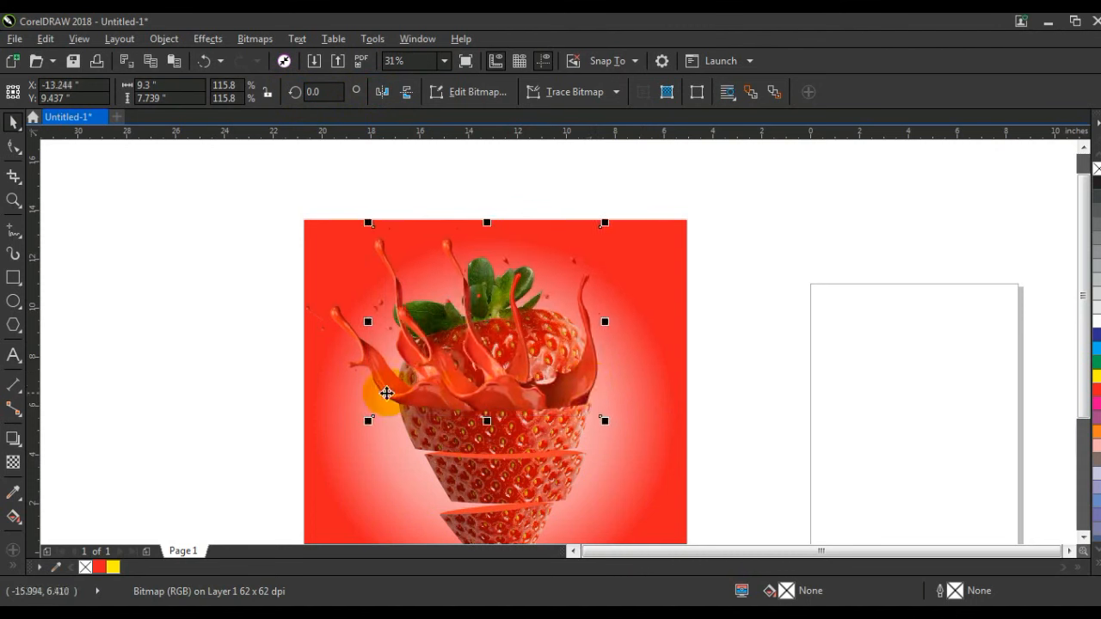
# - Bring the left splash in front of its copy, then bring the second slice in front of both splashes
pyautogui.click(349, 325)
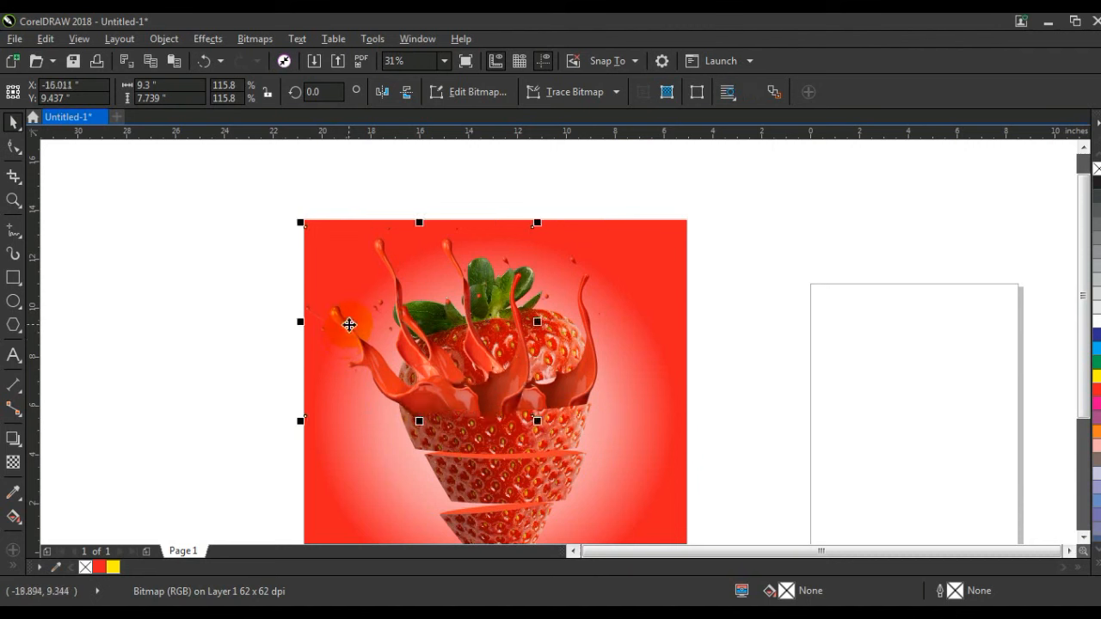
pyautogui.press('Escape')
pyautogui.click(532, 431)
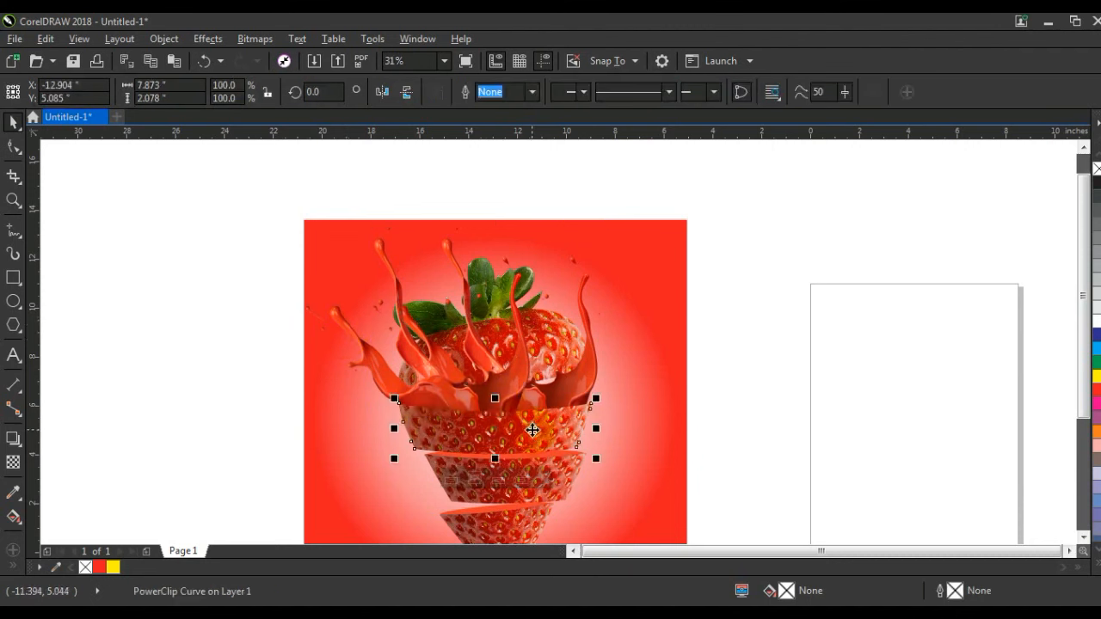
pyautogui.press('Escape')
# - Crop away the left part of the copied splash by adding a node on its upper edge and moving both left corner nodes inward
pyautogui.click(584, 388)
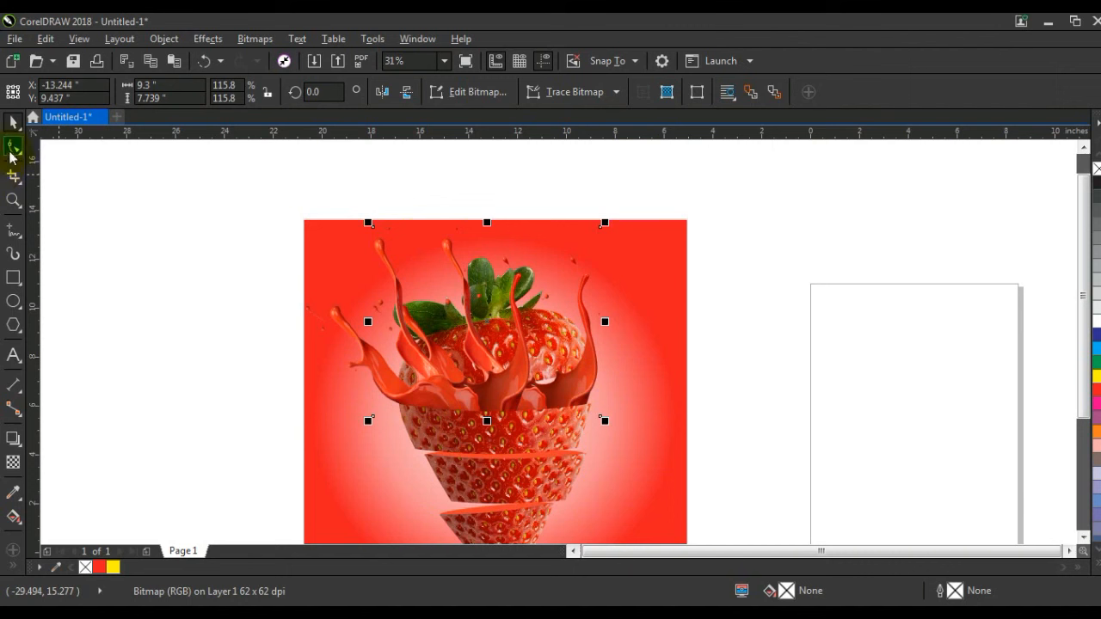
pyautogui.click(13, 148)
pyautogui.click(528, 221)
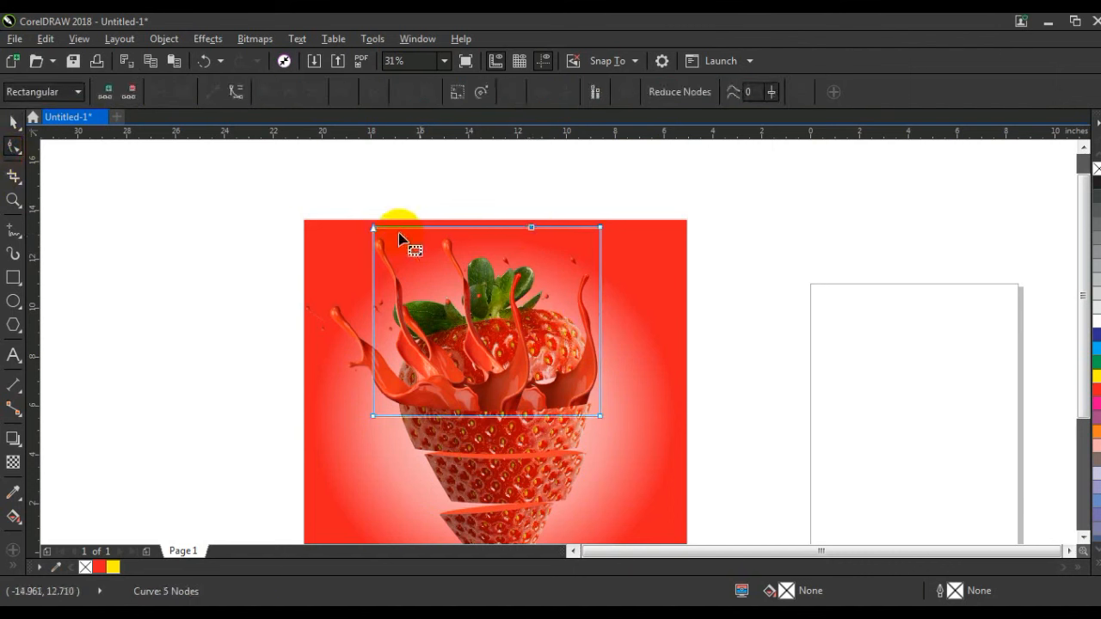
pyautogui.moveTo(376, 231); pyautogui.dragTo(526, 378)
pyautogui.click(376, 416)
pyautogui.moveTo(375, 419); pyautogui.dragTo(501, 418)
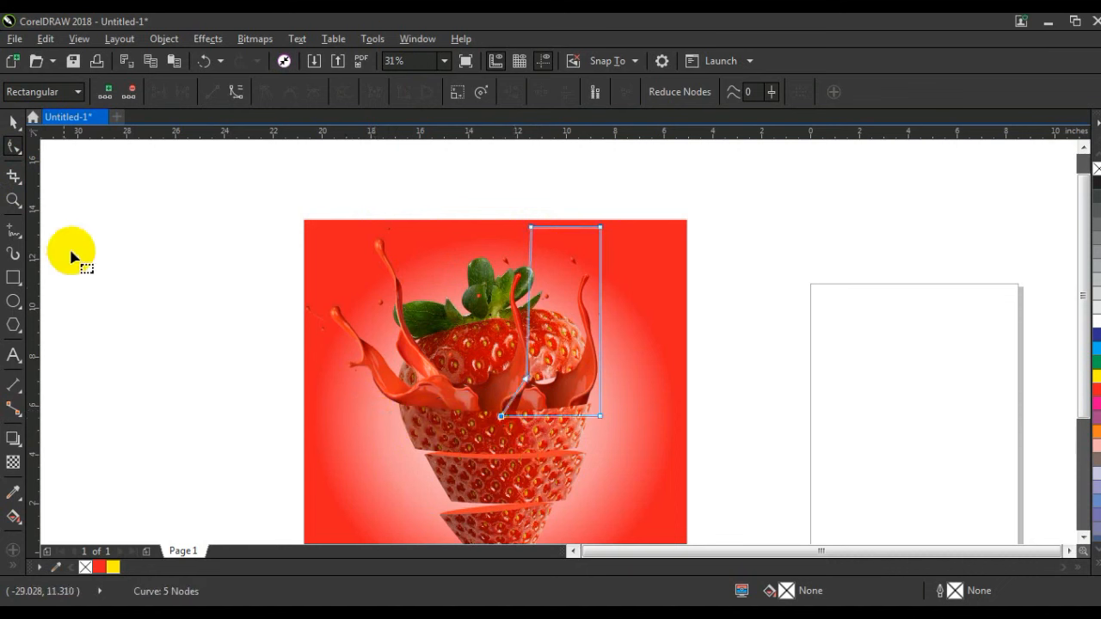
pyautogui.click(13, 122)
pyautogui.click(186, 315)
pyautogui.click(495, 279)
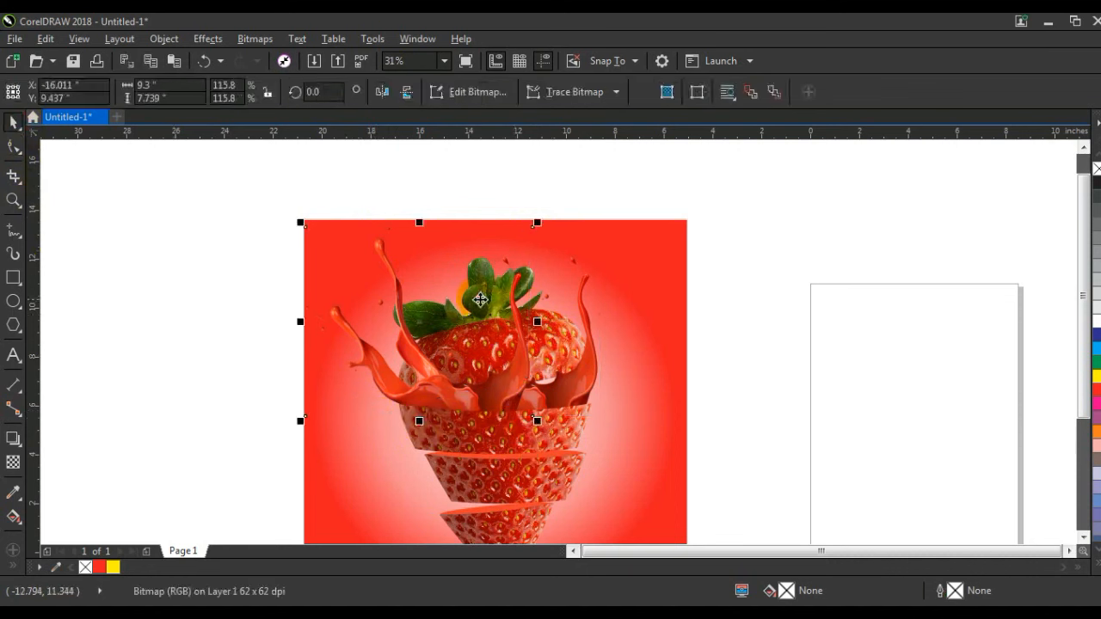
pyautogui.click(535, 297)
pyautogui.moveTo(511, 293); pyautogui.dragTo(484, 261)
pyautogui.hotkey('ctrl', 'z')
# - Raise the leafy top slice slightly above the splashes and rotate it to about 15 degrees
pyautogui.click(573, 335)
pyautogui.moveTo(778, 256); pyautogui.dragTo(348, 406)
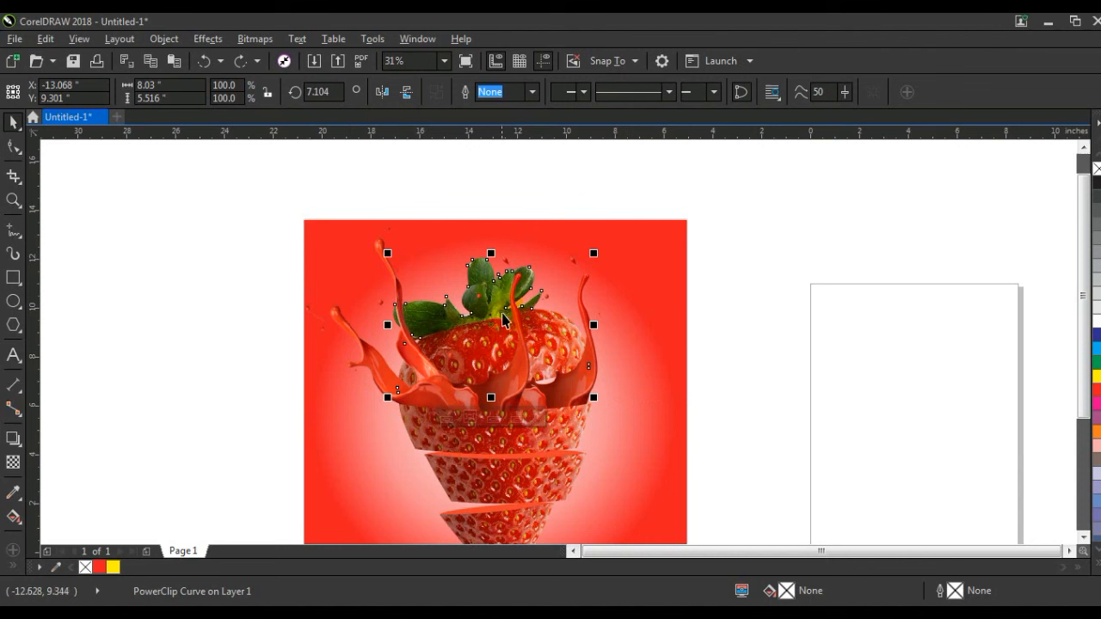
pyautogui.moveTo(496, 336); pyautogui.dragTo(491, 323)
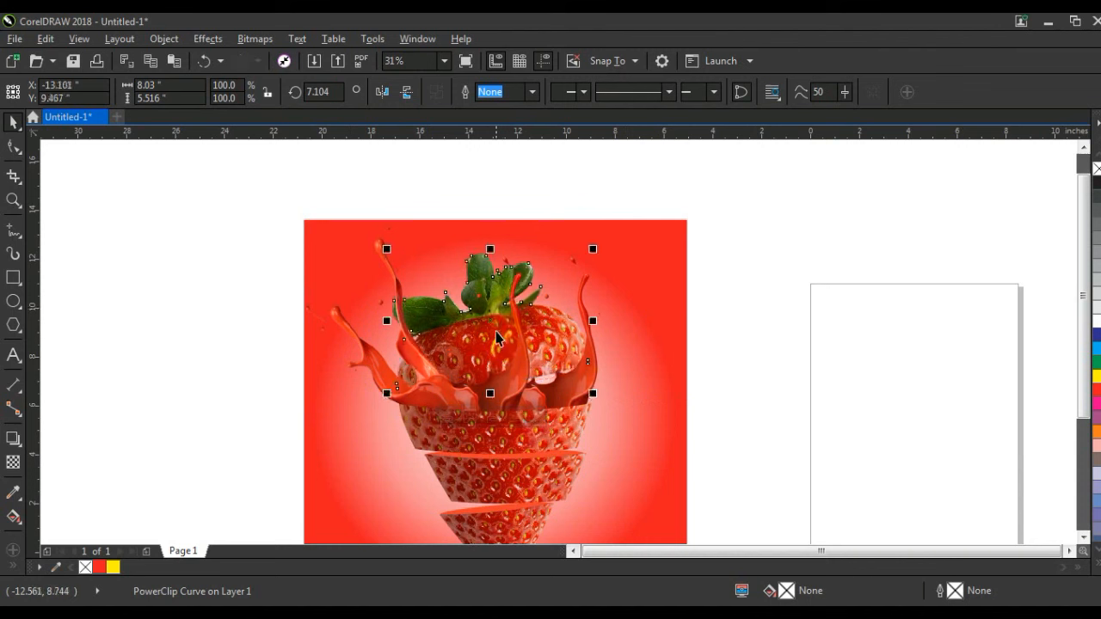
pyautogui.click(491, 322)
pyautogui.moveTo(594, 392); pyautogui.dragTo(522, 357)
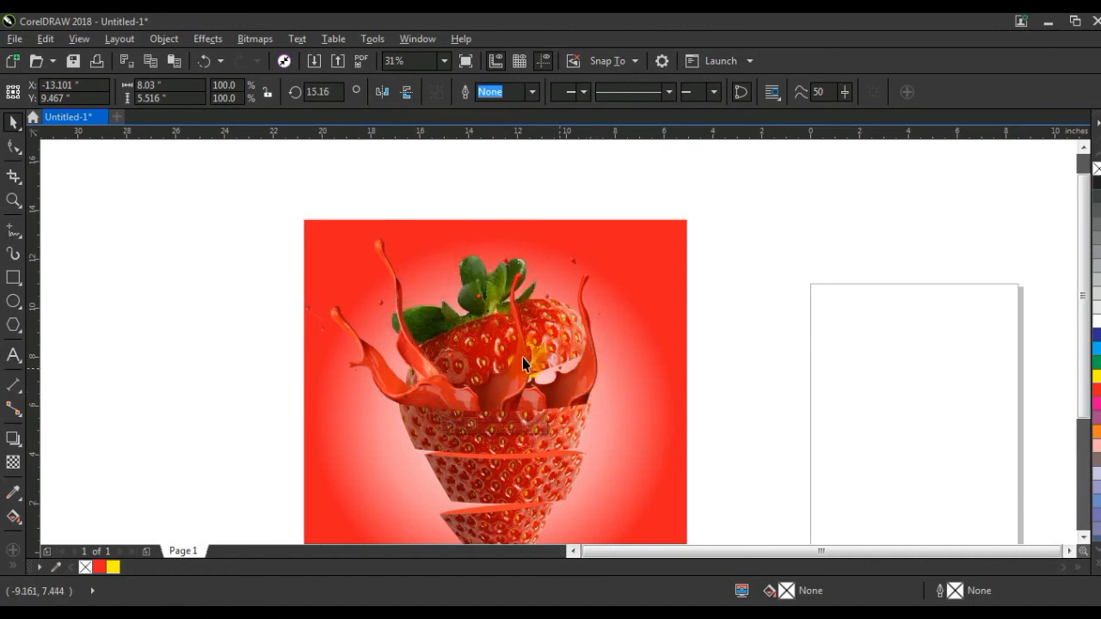
pyautogui.click(492, 328)
pyautogui.moveTo(492, 328); pyautogui.dragTo(485, 319)
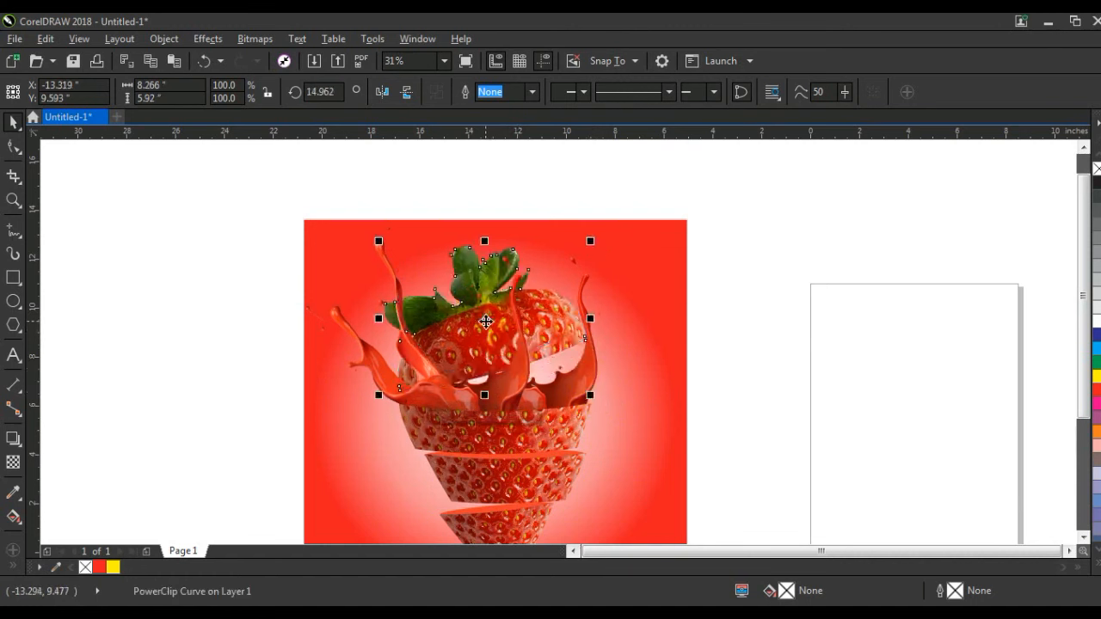
pyautogui.click(769, 362)
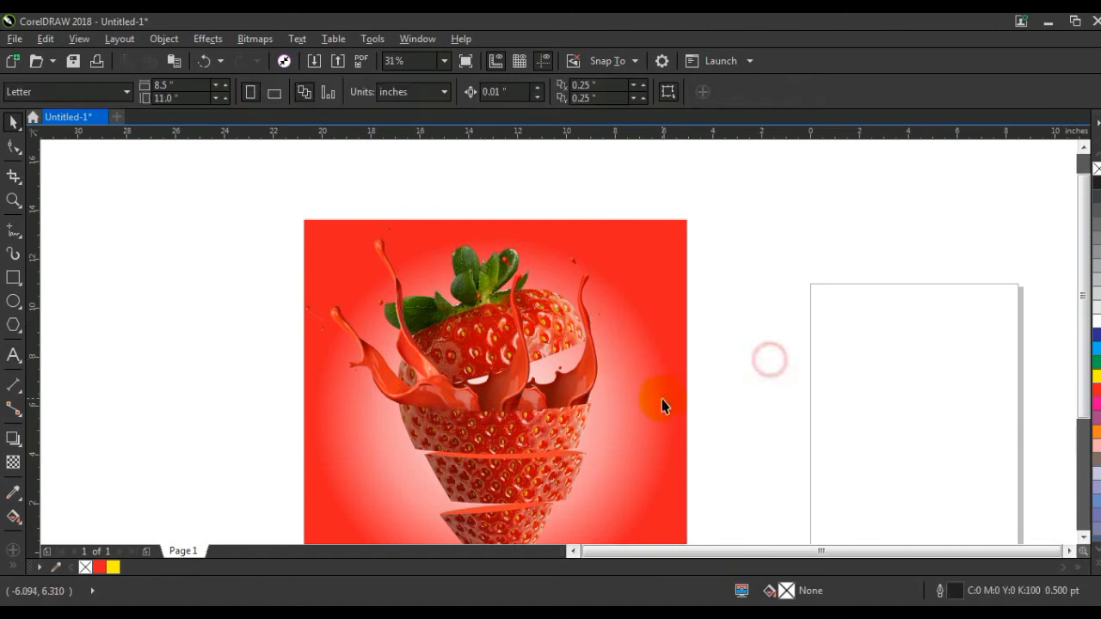
# - Scale the whole strawberry with its splashes down slightly and shift it right to centre it on the gradient square
pyautogui.click(659, 399)
pyautogui.press('F4')
pyautogui.click(769, 396)
pyautogui.moveTo(272, 149); pyautogui.dragTo(742, 514)
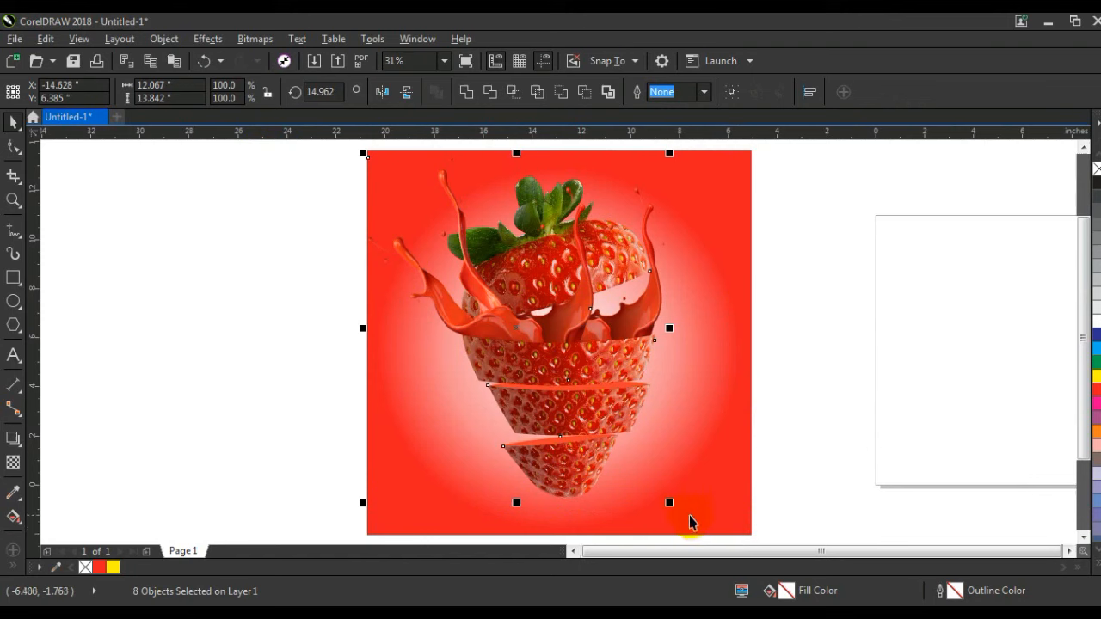
pyautogui.moveTo(670, 504); pyautogui.dragTo(664, 498)
pyautogui.moveTo(584, 449); pyautogui.dragTo(592, 451)
pyautogui.click(737, 494)
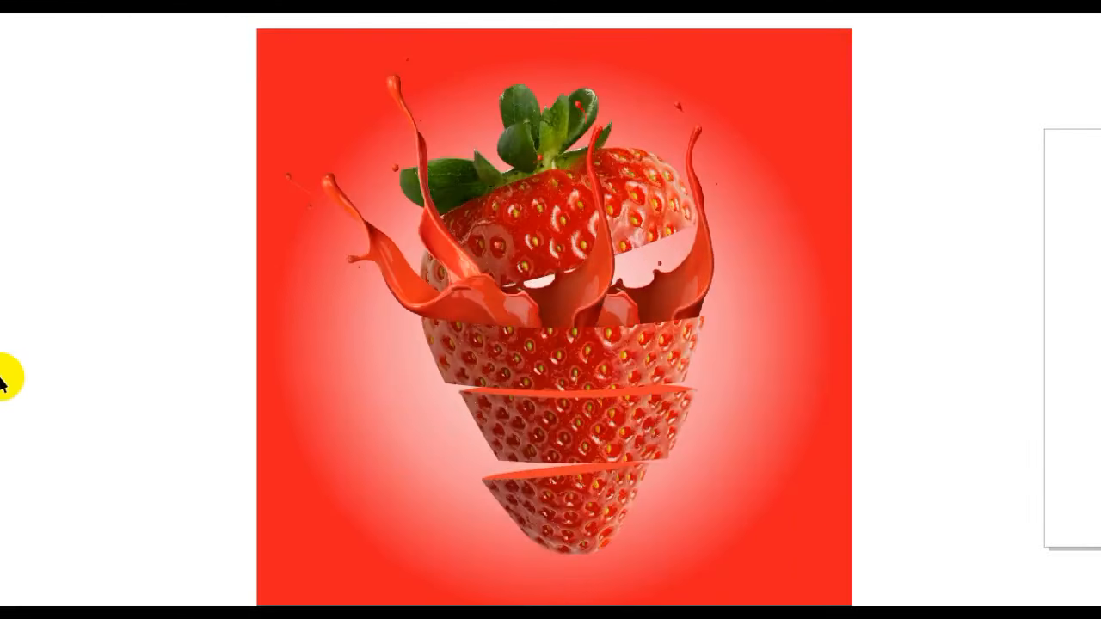